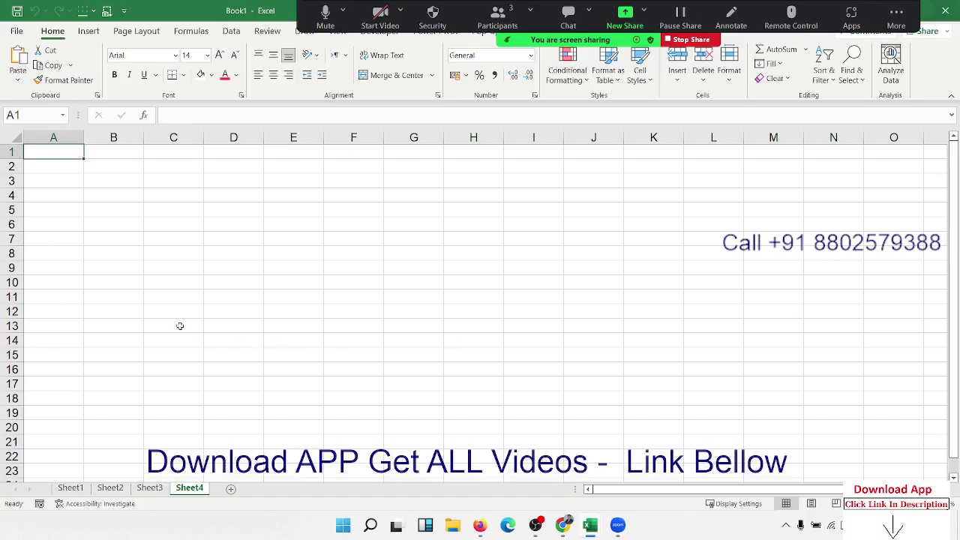
Step: Enter =LAMBDA(x,y,x*y)(50,60) in A2 so it returns 3000
left_click(87, 230)
left_click(74, 171)
key("Up")
key("Down")
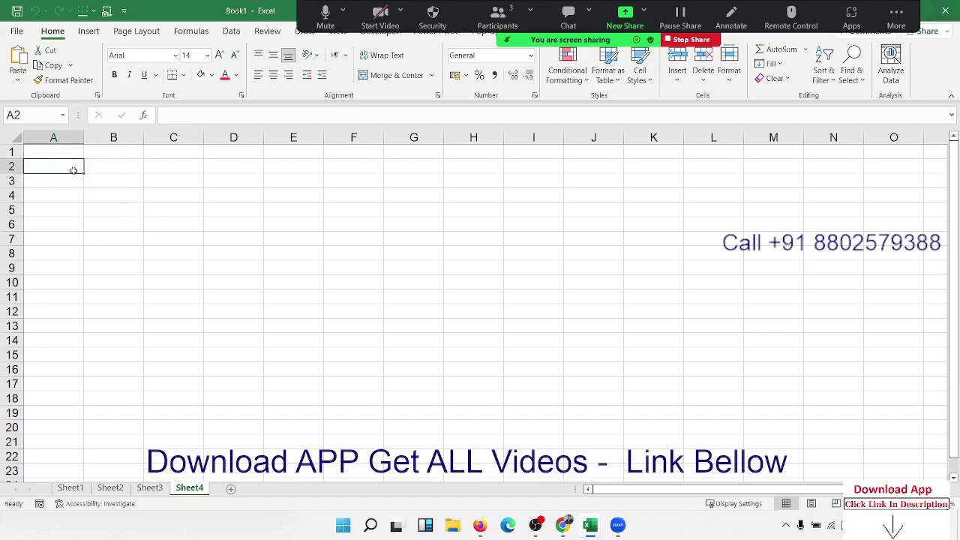
type("=")
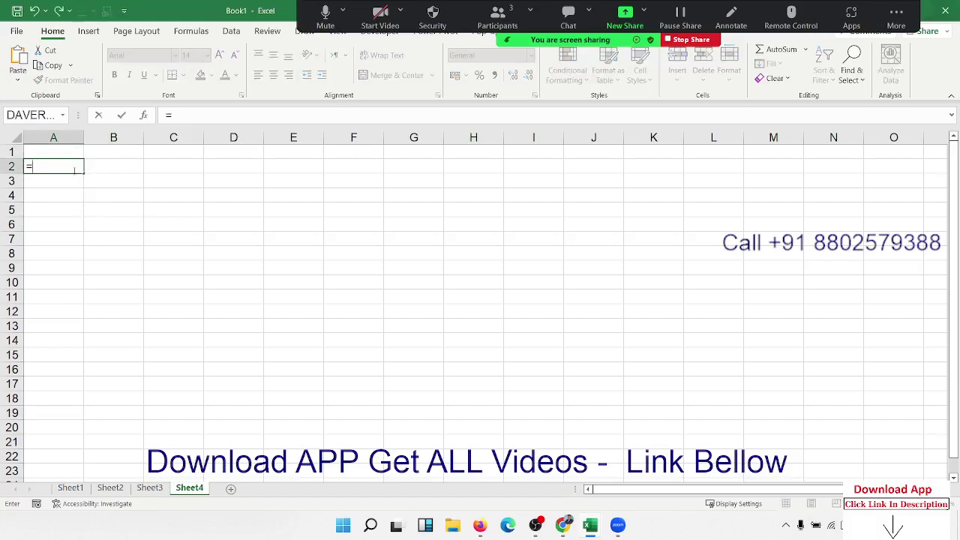
type("l")
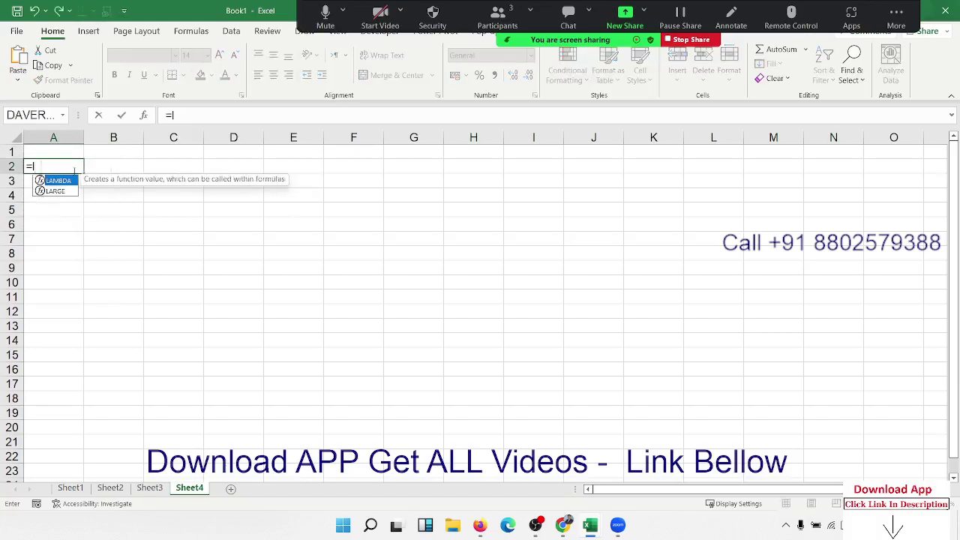
type("a")
key("Tab")
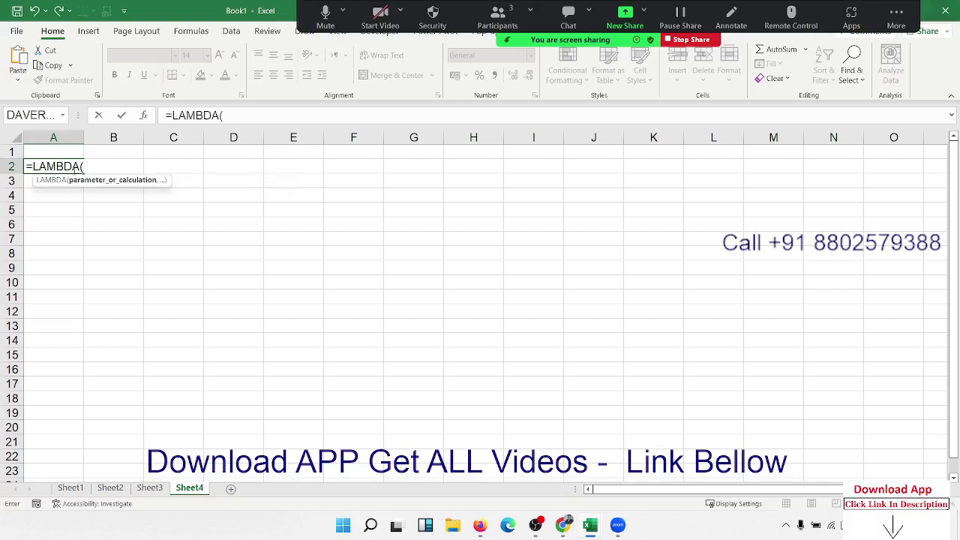
type("x,")
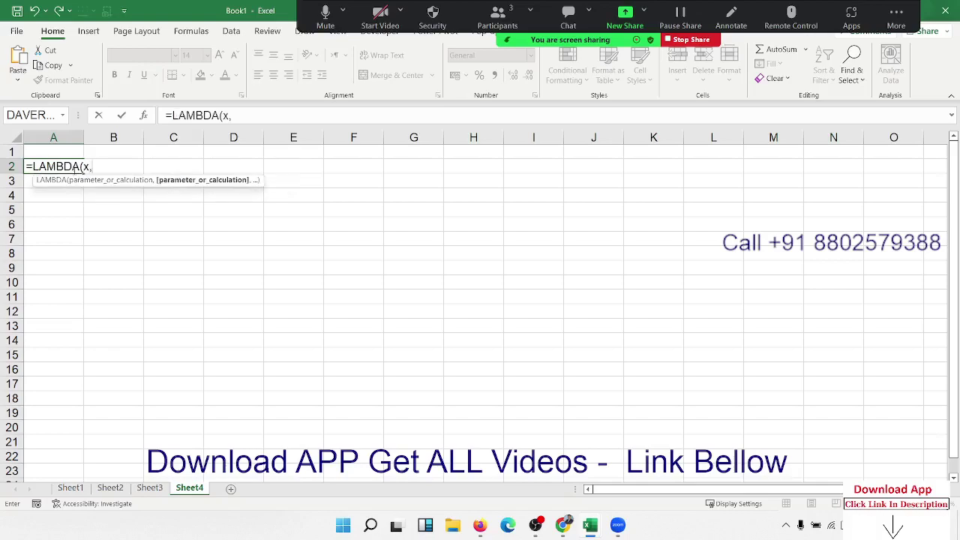
type("y")
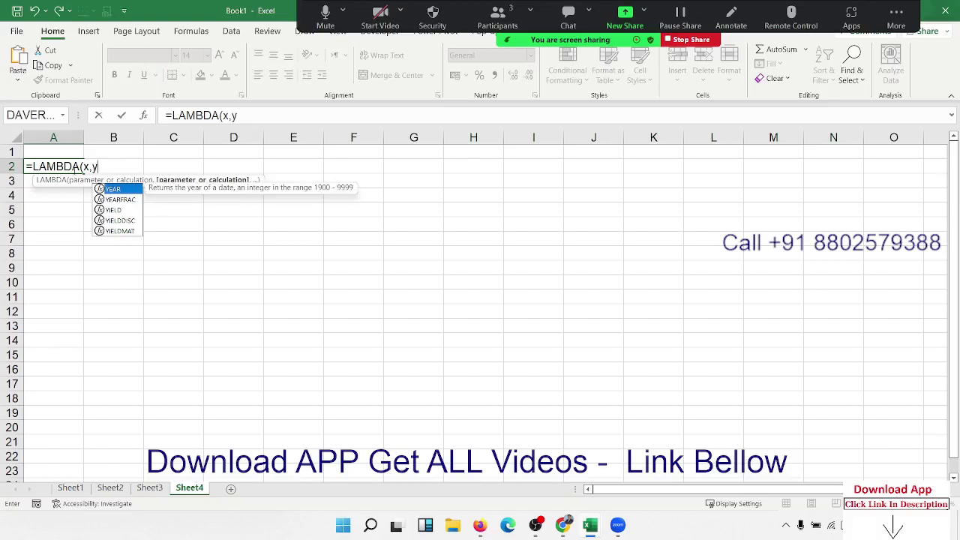
type(",")
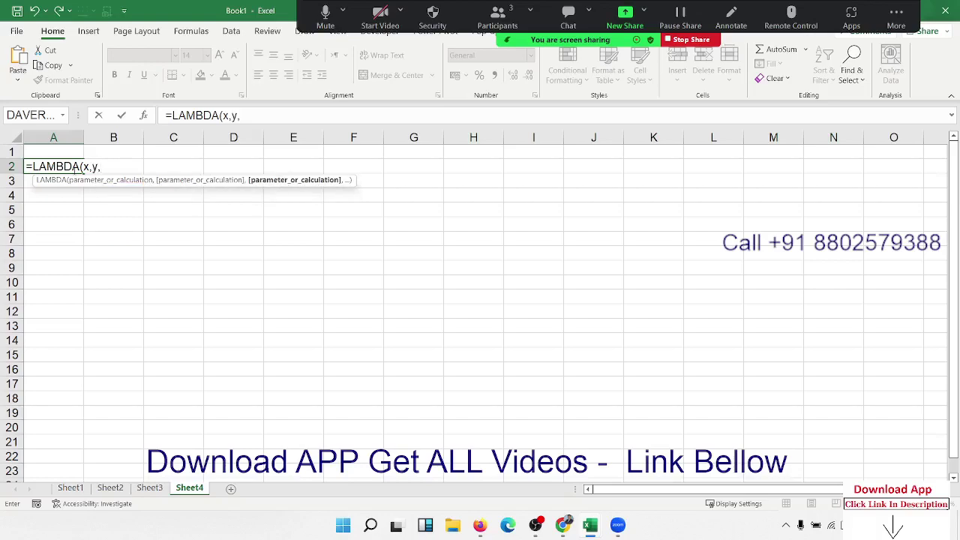
type("x*")
type("y)")
type("(")
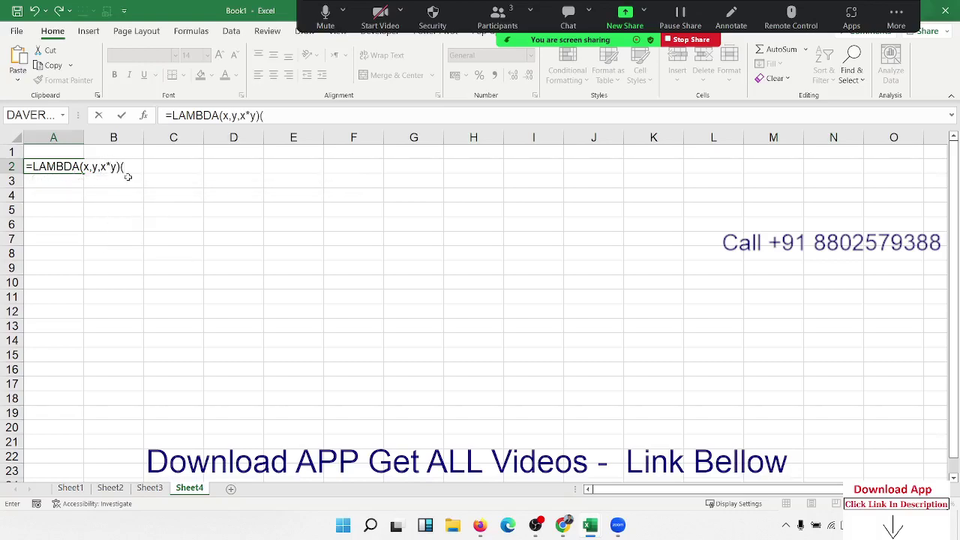
type("5")
type("0,6")
type("0)")
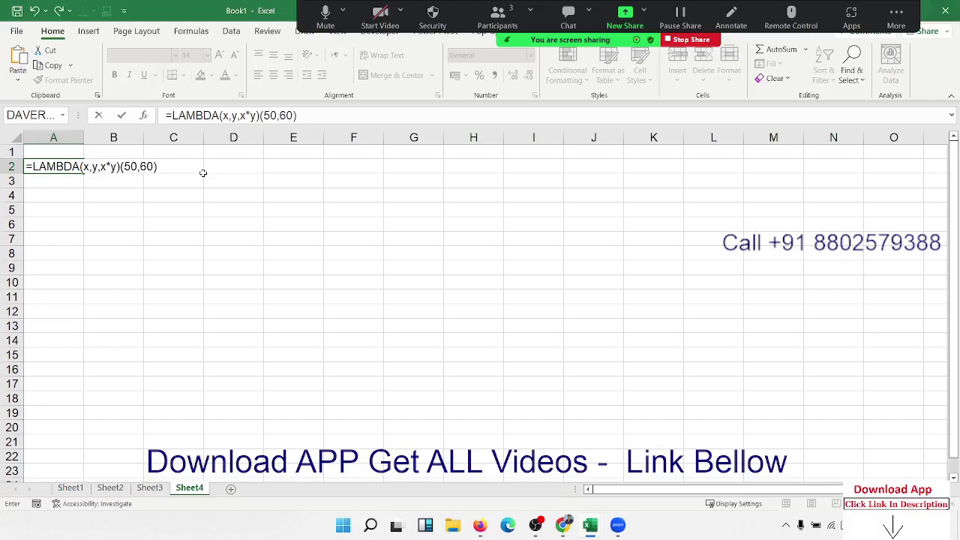
key("Return")
key("Up")
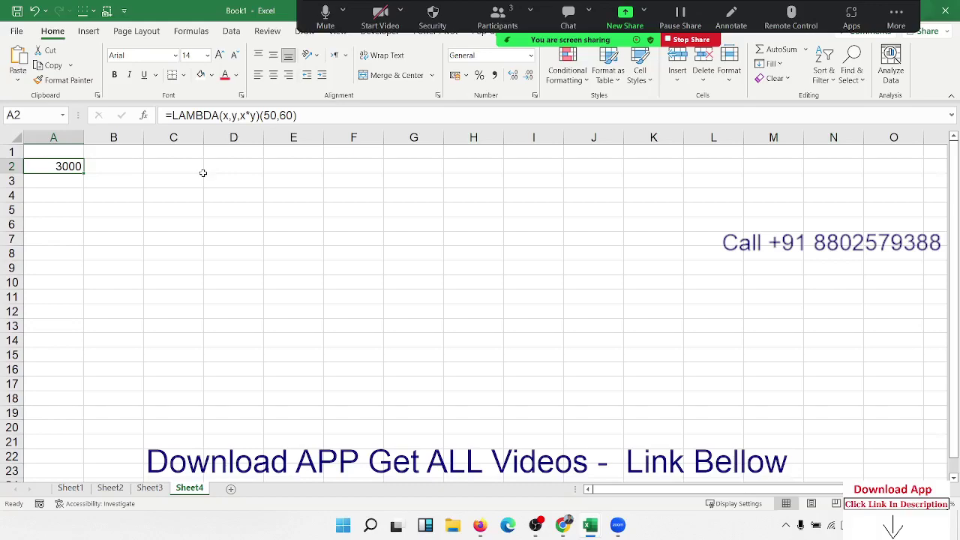
Step: Enter Q1 and Q2 headings in C1:D1 with values 50 and 60 below them
key("Right")
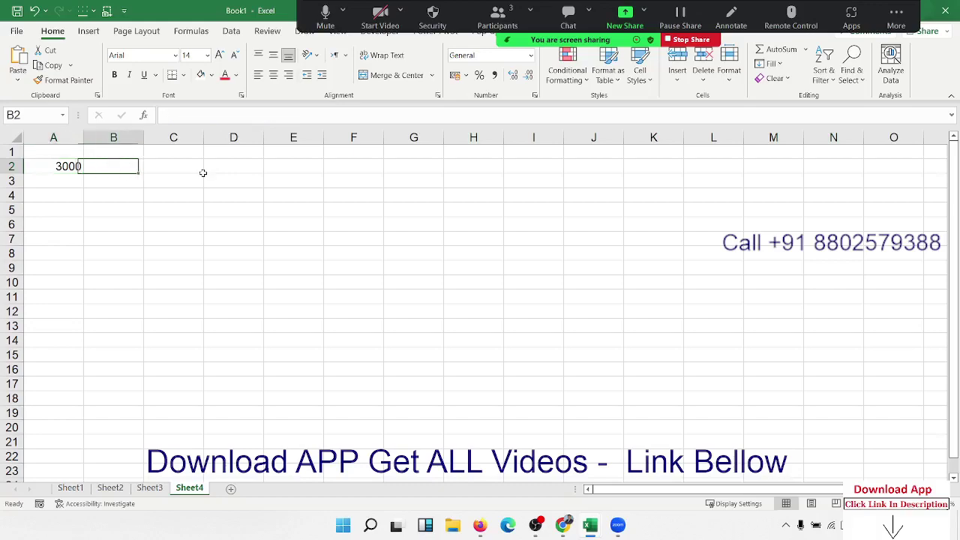
key("Right")
key("Up")
type("Q")
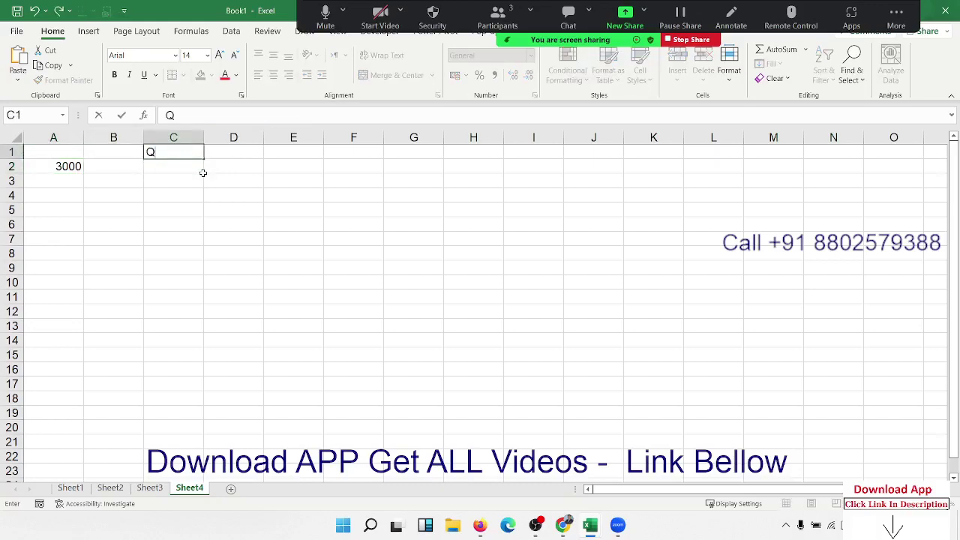
type("1")
key("Tab")
type("Q2")
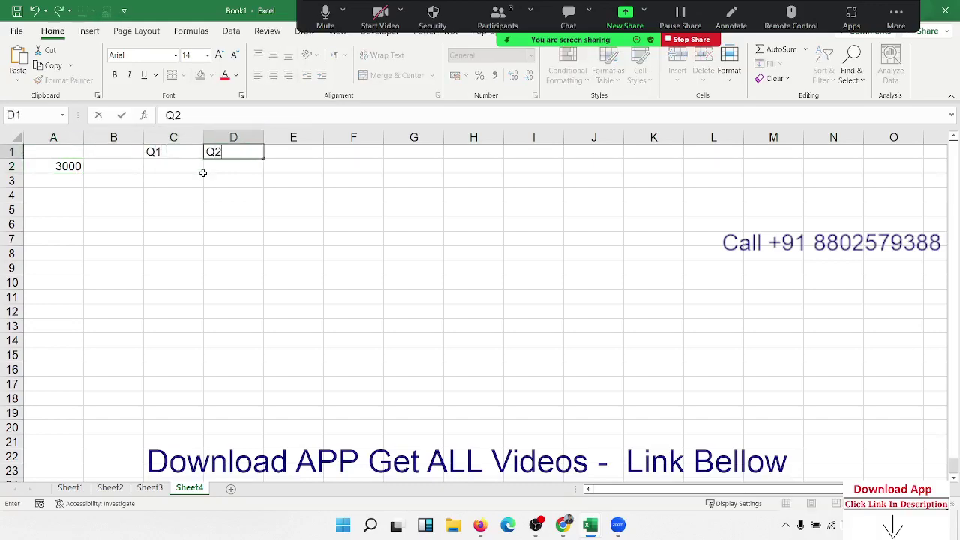
key("Return")
key("Left")
type("50")
key("Tab")
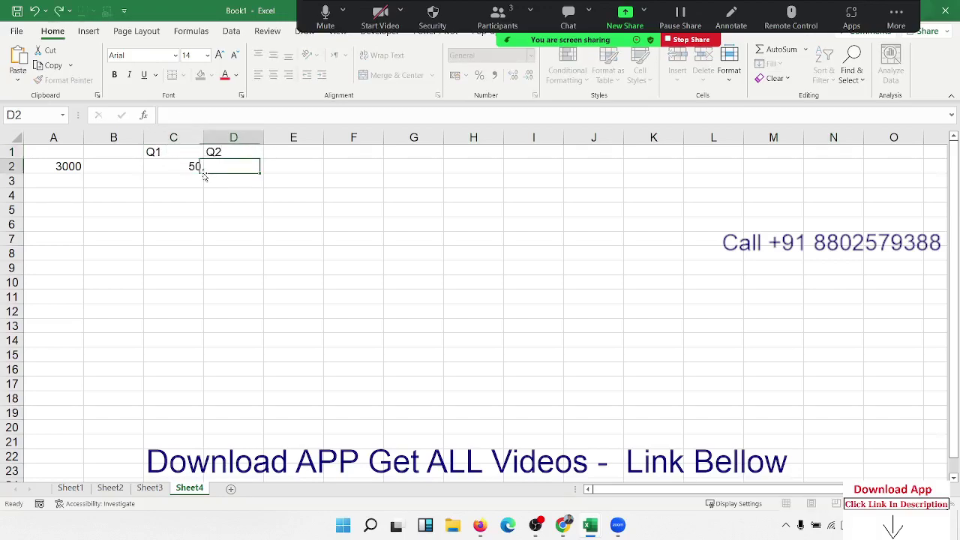
type("60")
key("Tab")
Step: Autofit and slightly widen columns C and D to fit the quarter data
key("Left")
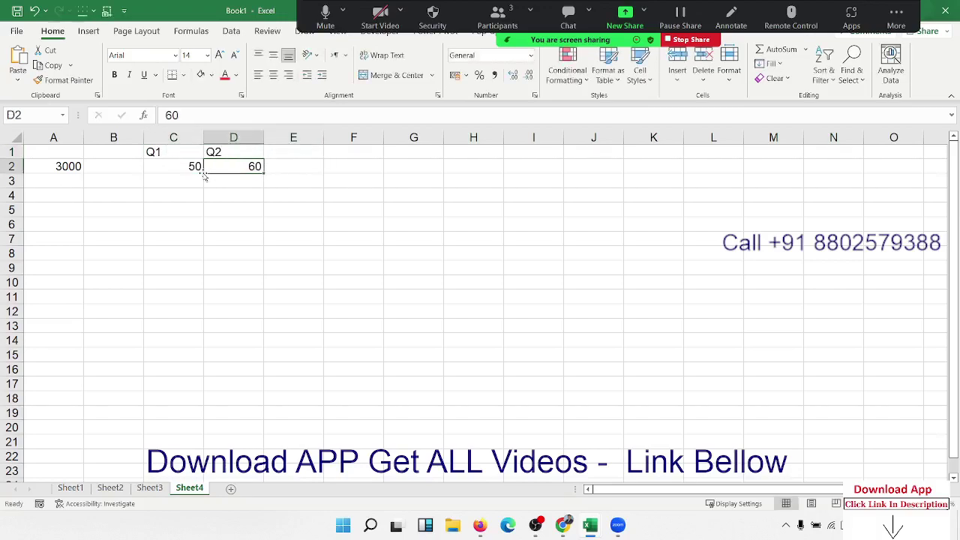
key("Up")
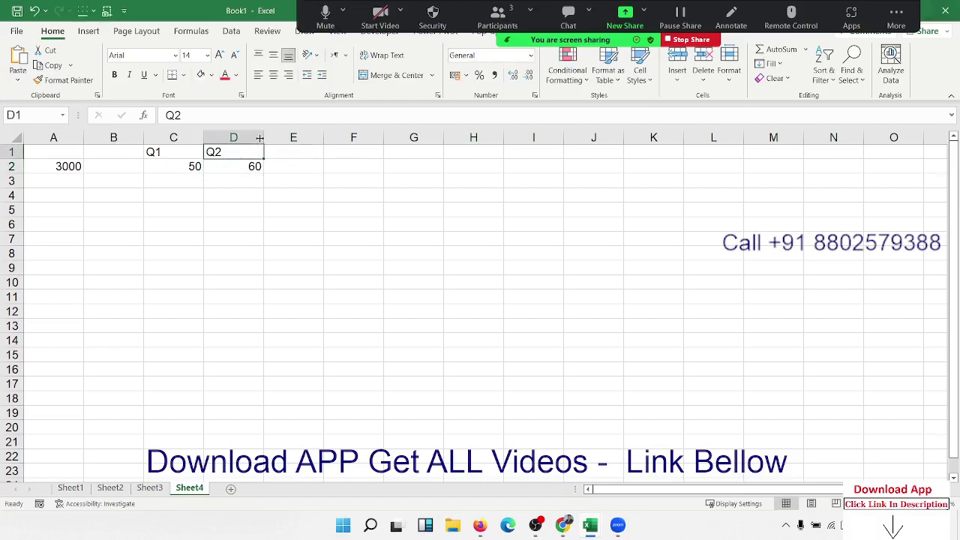
double_click(263, 137)
left_click_drag(224, 137, 240, 136)
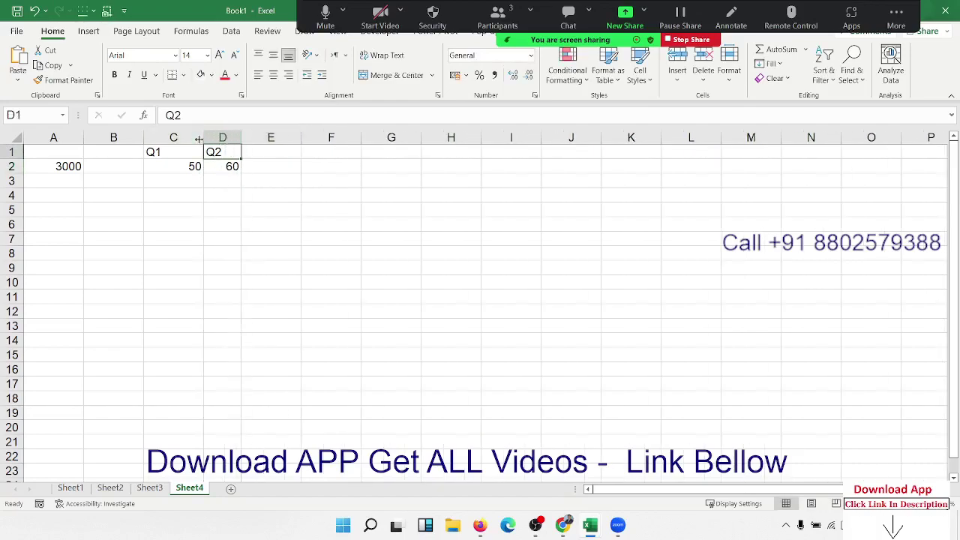
double_click(204, 137)
left_click_drag(164, 137, 173, 138)
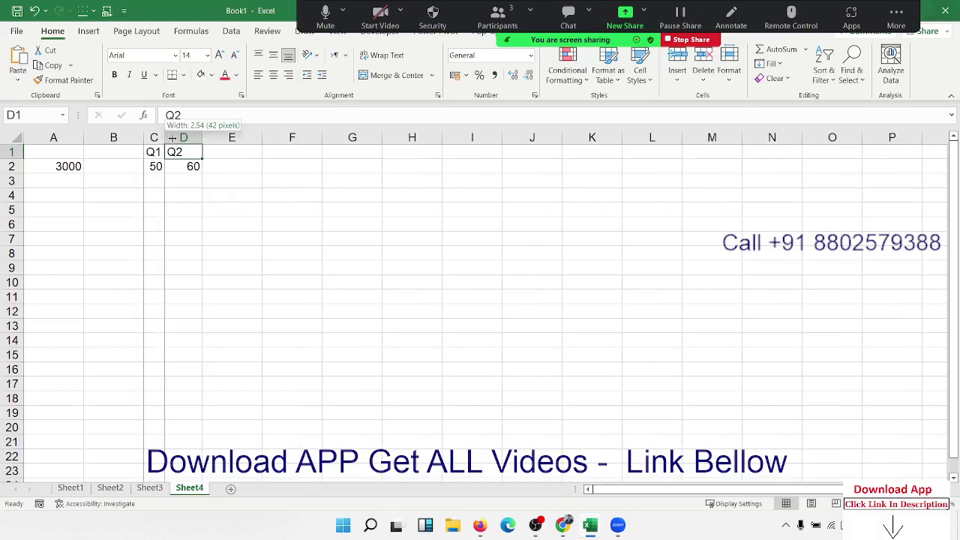
Step: Enter the growth formula =(D2-C2)/C2 in E2, returning 0.2
left_click(224, 165)
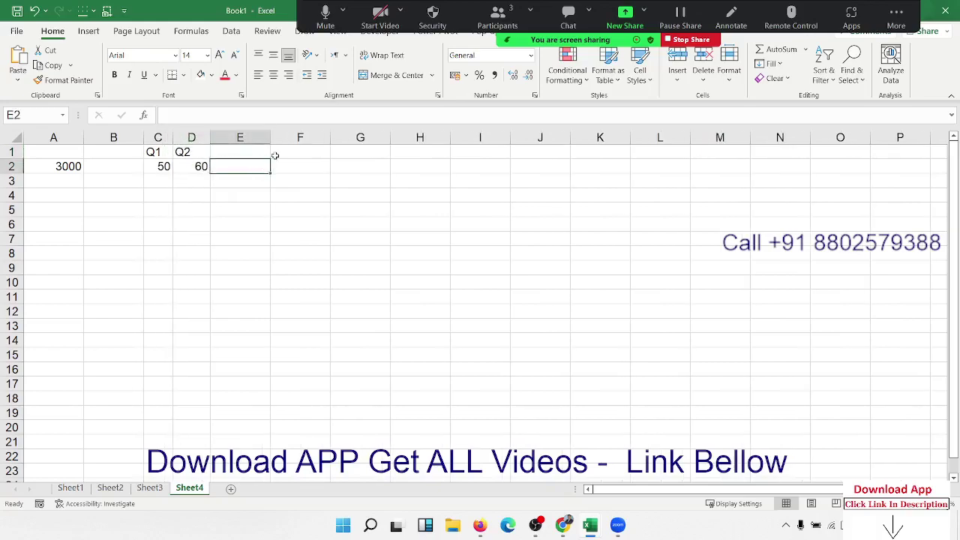
type("=")
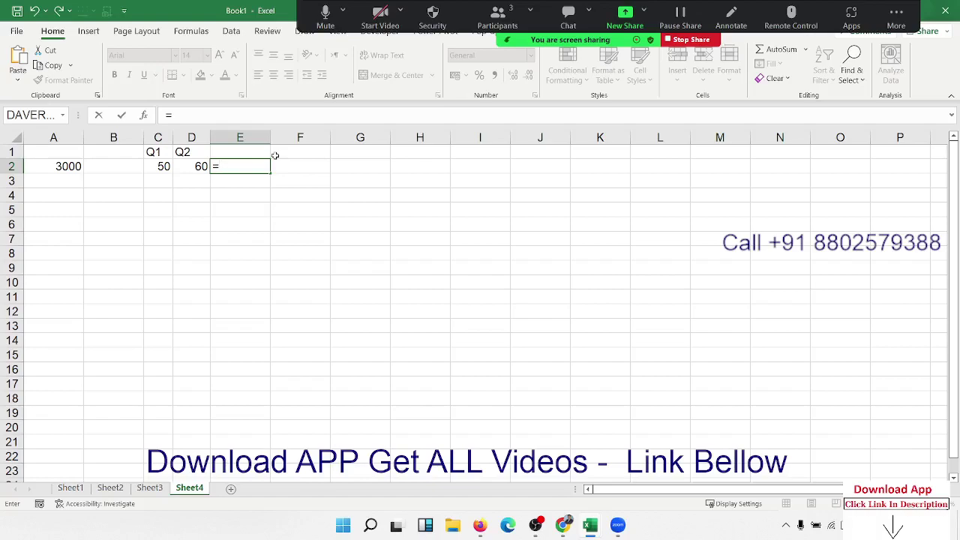
type("(")
key("Left")
type("-")
key("Left")
key("Left")
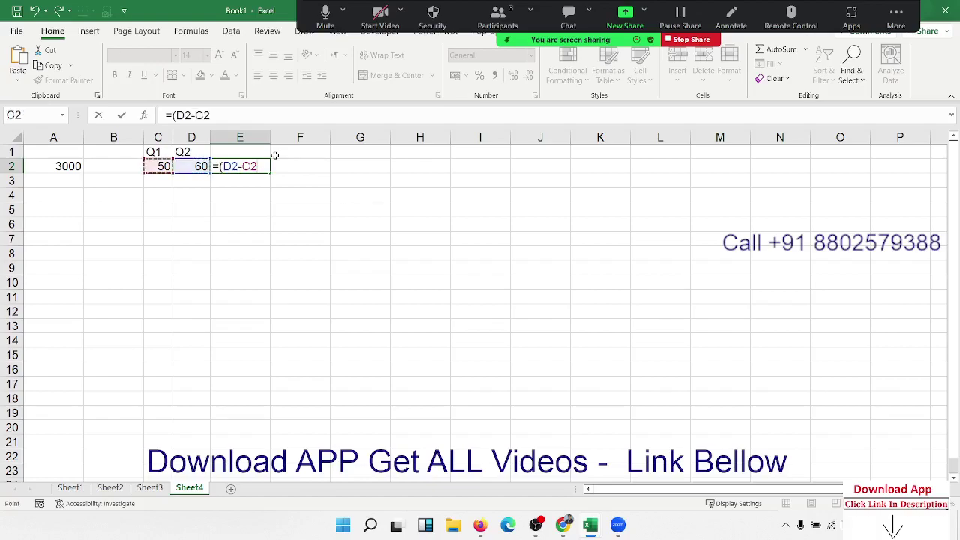
type(")/")
key("Left")
key("Left")
key("Return")
key("Up")
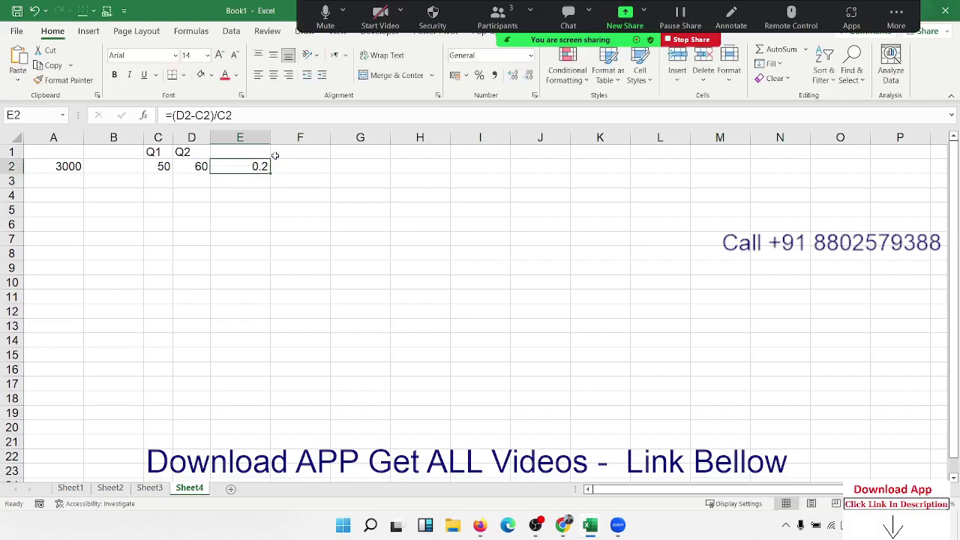
left_click(261, 117)
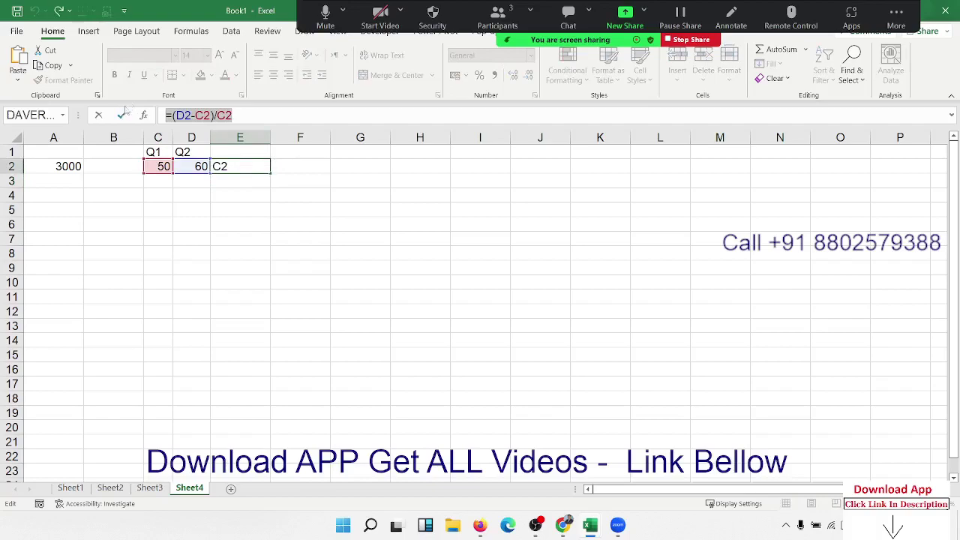
key("Escape")
left_click(191, 30)
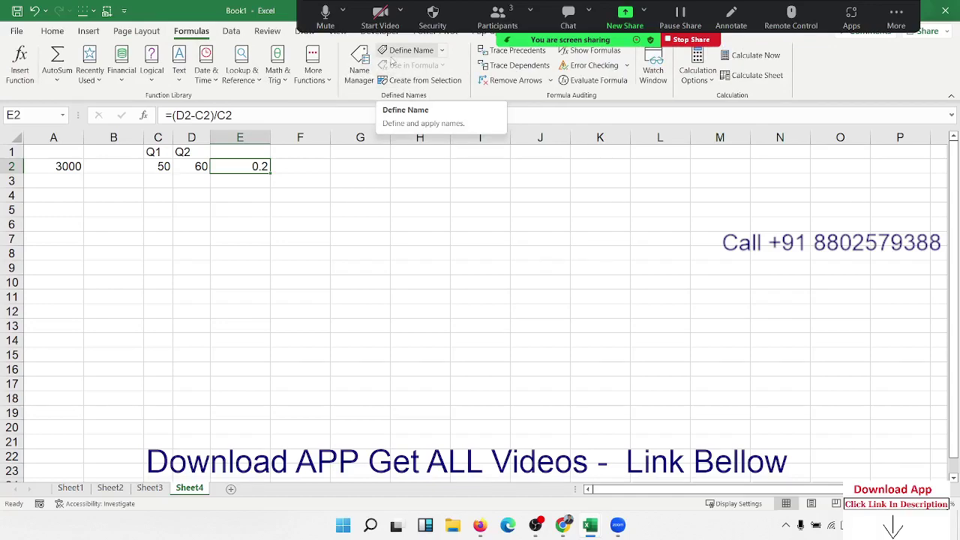
Step: Define a new name GR whose Refers to value is =(D2-C2)/C2
left_click(393, 52)
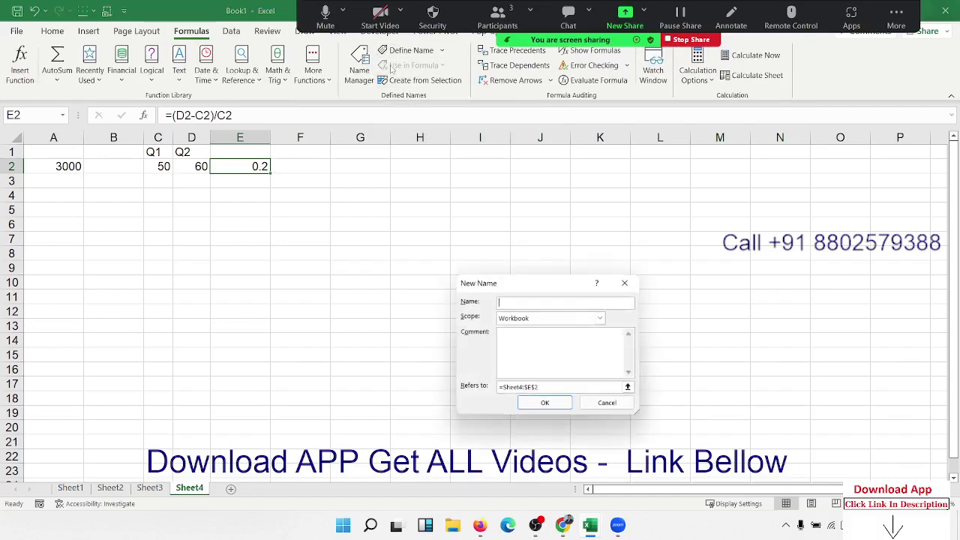
type("GR")
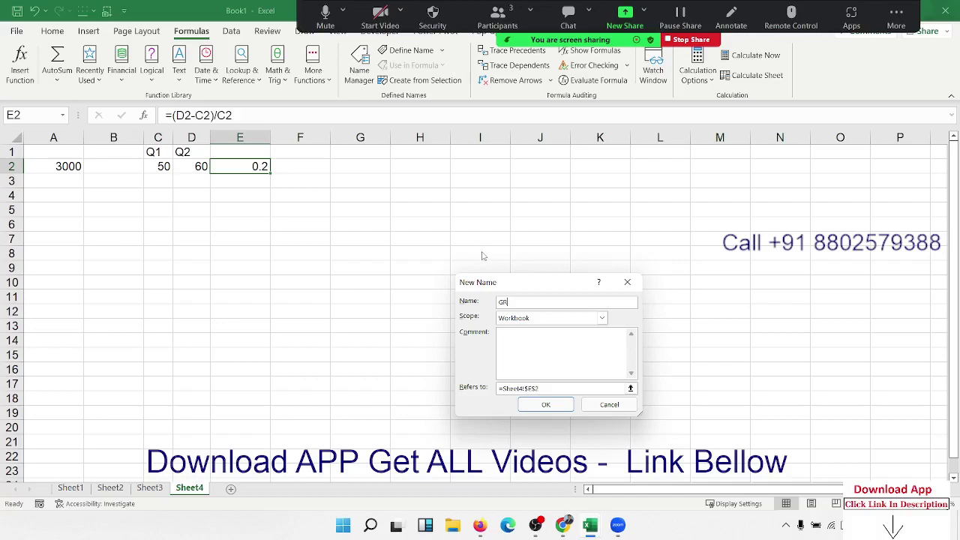
left_click_drag(539, 388, 483, 387)
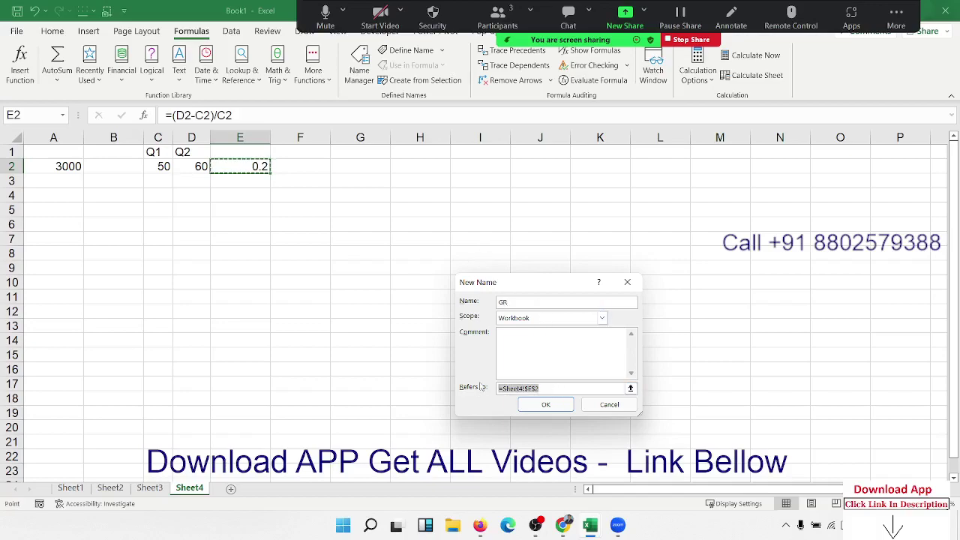
type("=")
key("ctrl+v")
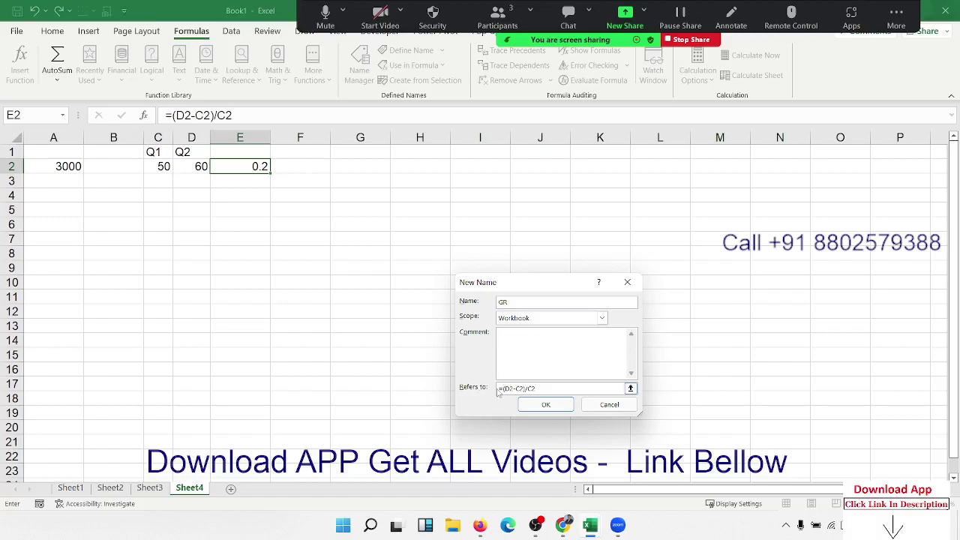
left_click(551, 405)
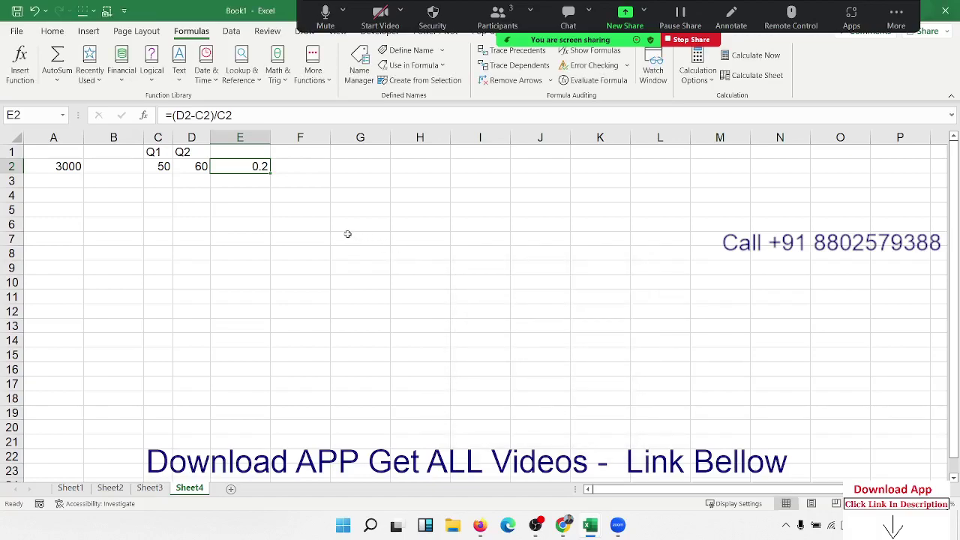
Step: Replace E2's formula with the named formula =gr, still showing 0.2
type("=gr")
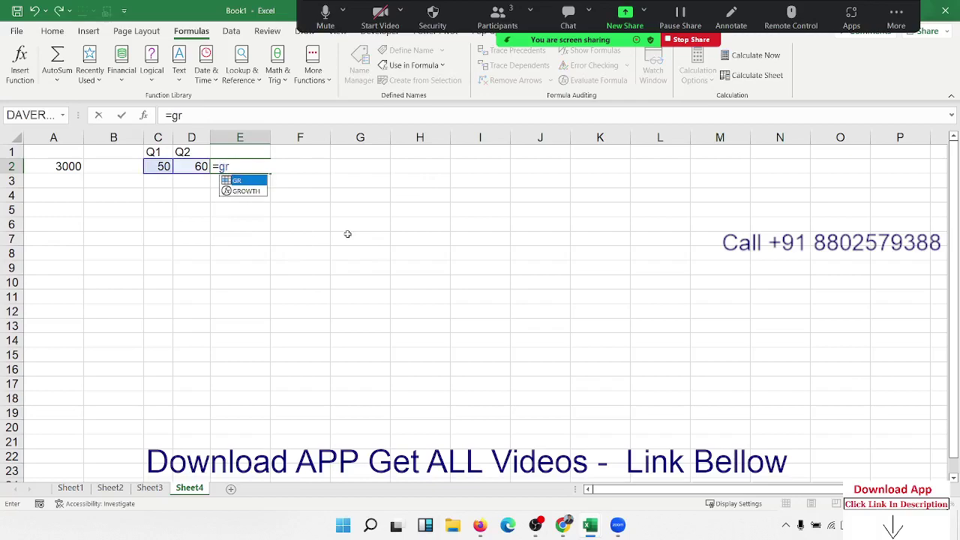
key("Return")
left_click(422, 165)
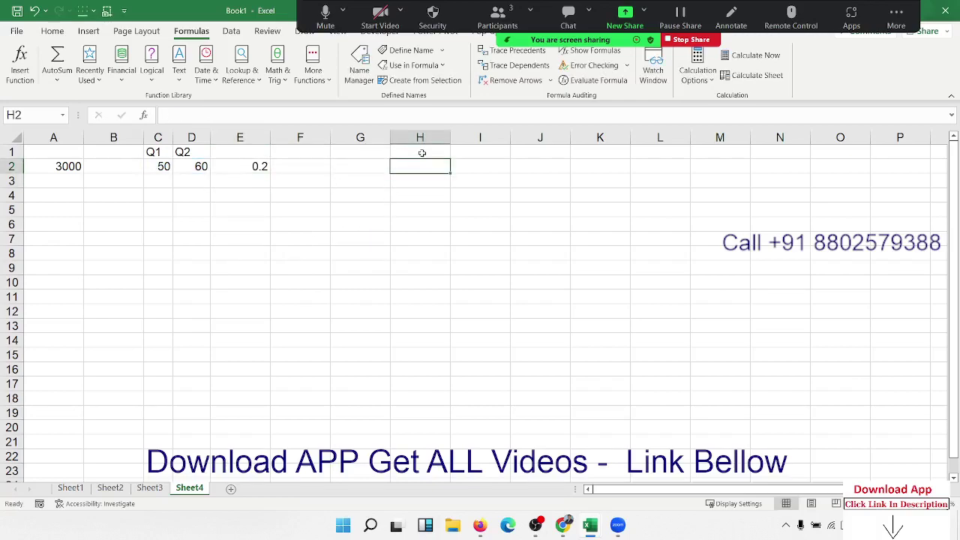
Step: Add Q1 and Q2 labels in H1:H2 with 52 and 62 in I1:I2, leaving I3 empty
left_click(422, 153)
type("Q1")
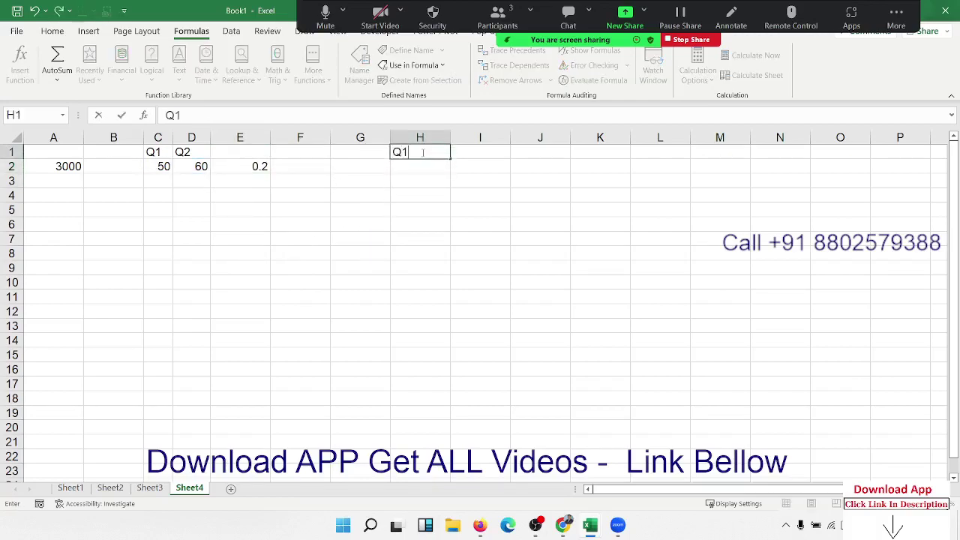
key("Return")
type("Q1")
type("2")
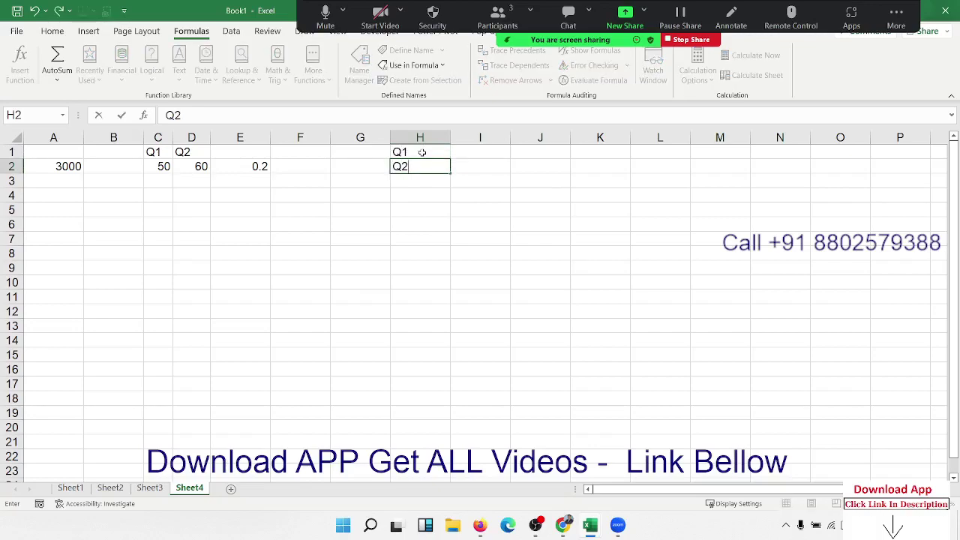
key("Tab")
key("Up")
type("52")
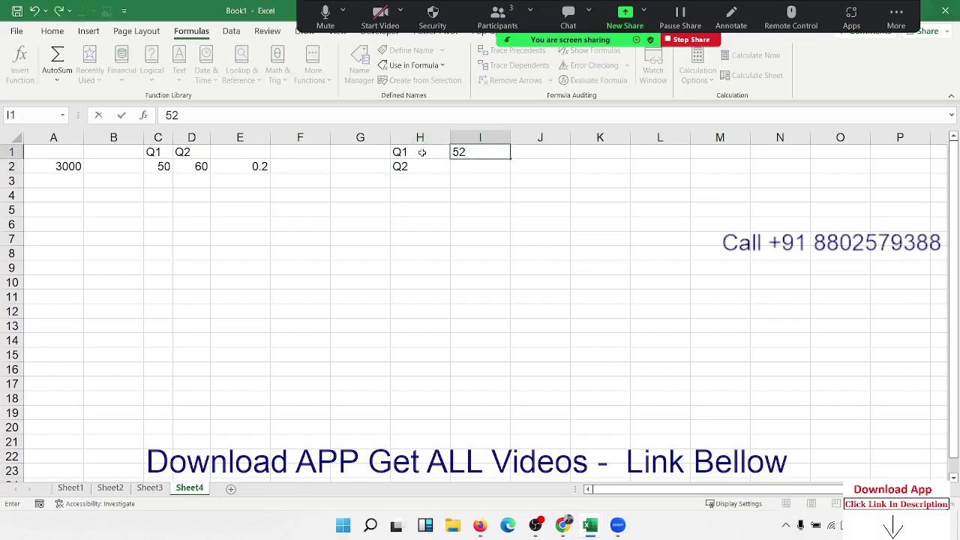
key("Return")
type("62")
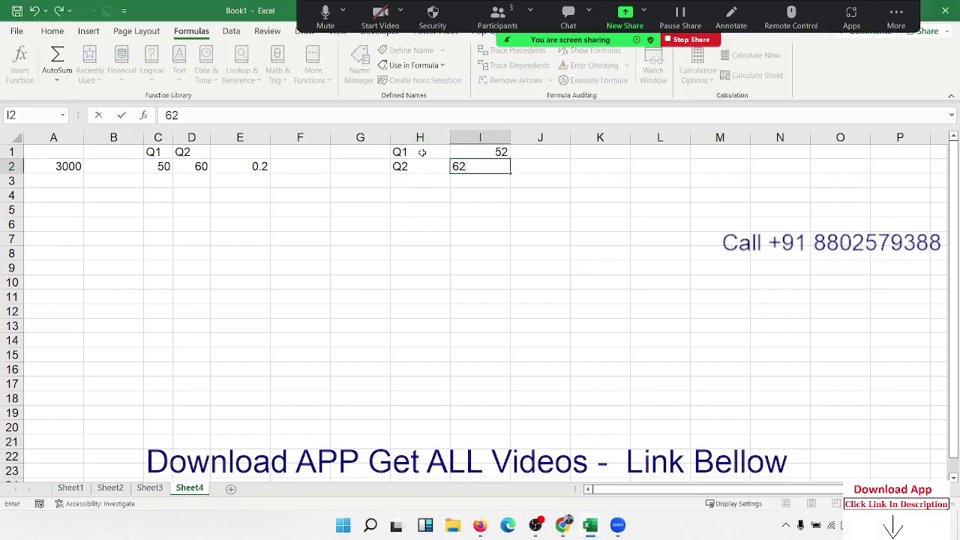
key("Return")
type("=")
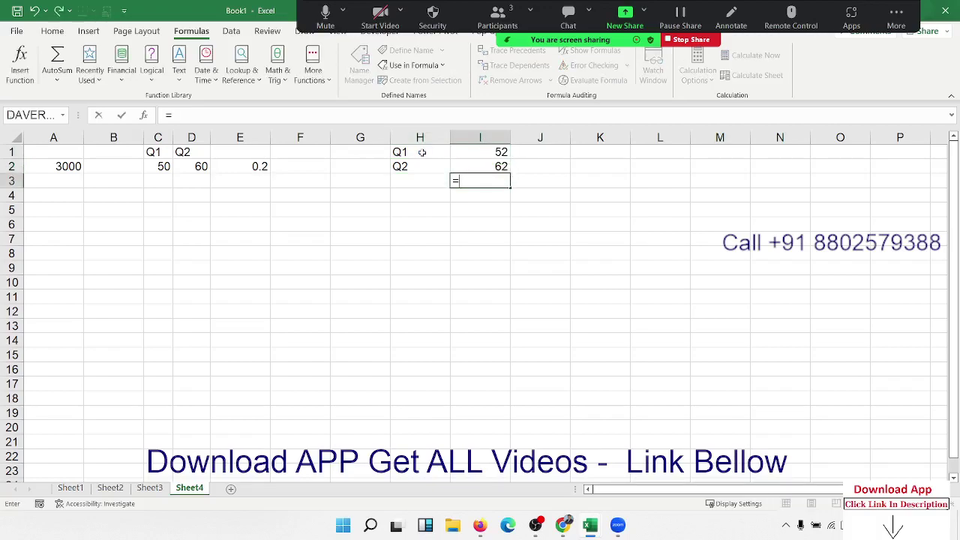
type("gr")
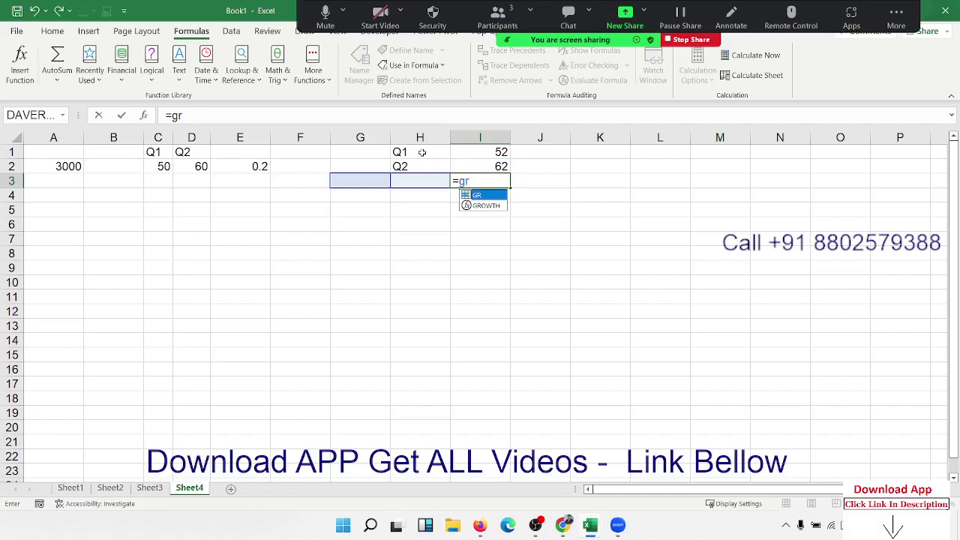
key("Escape")
key("Escape")
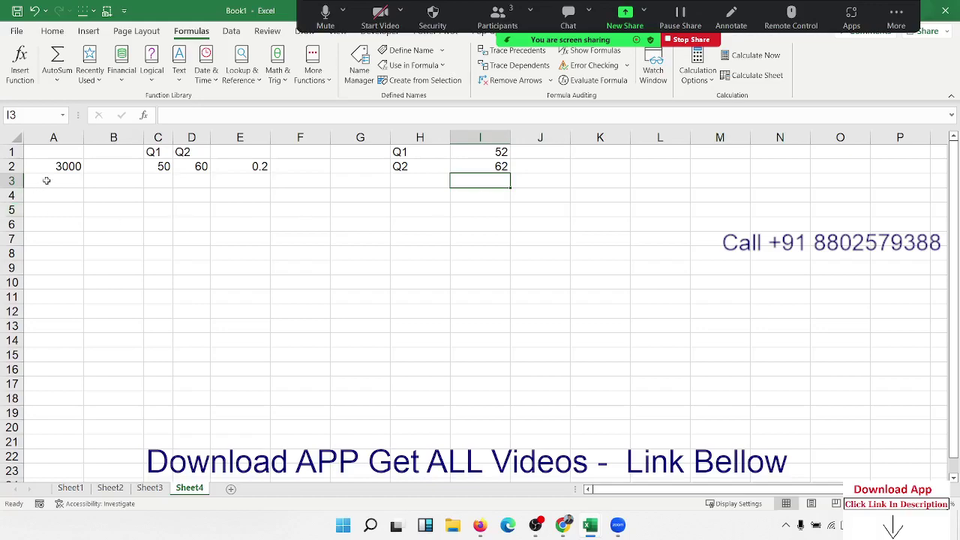
Step: Enter the uncalled =LAMBDA(O,L,(L-O)/O) in E3, which shows #CALC!
left_click(226, 185)
type("=")
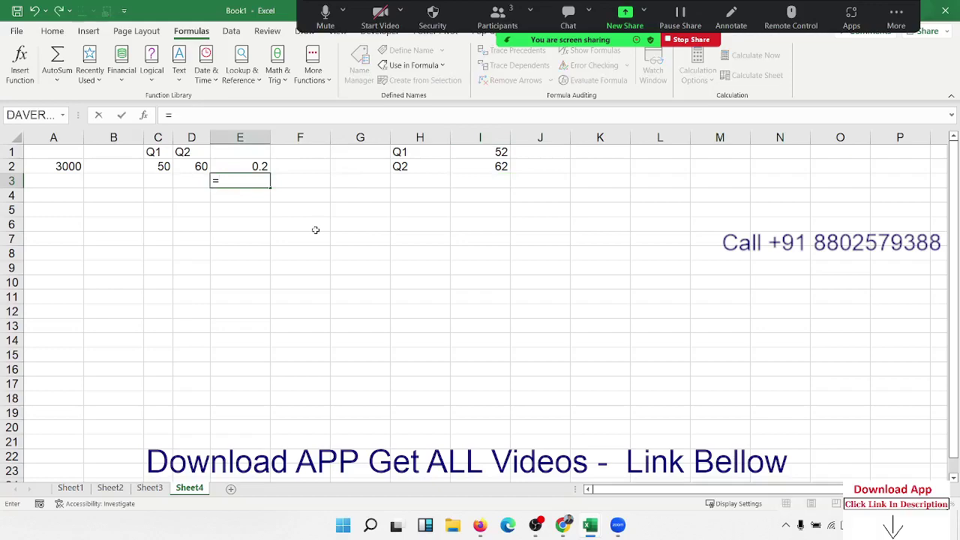
type("la")
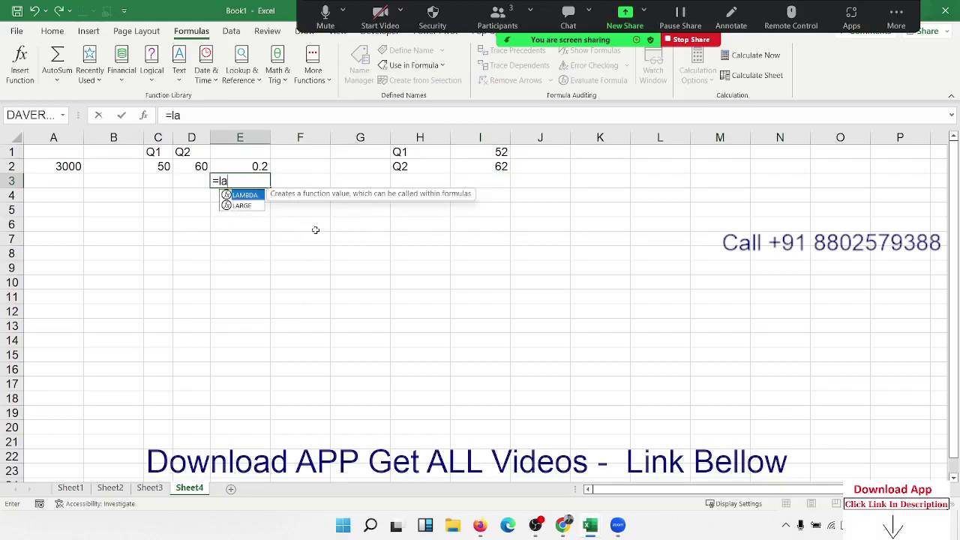
key("Tab")
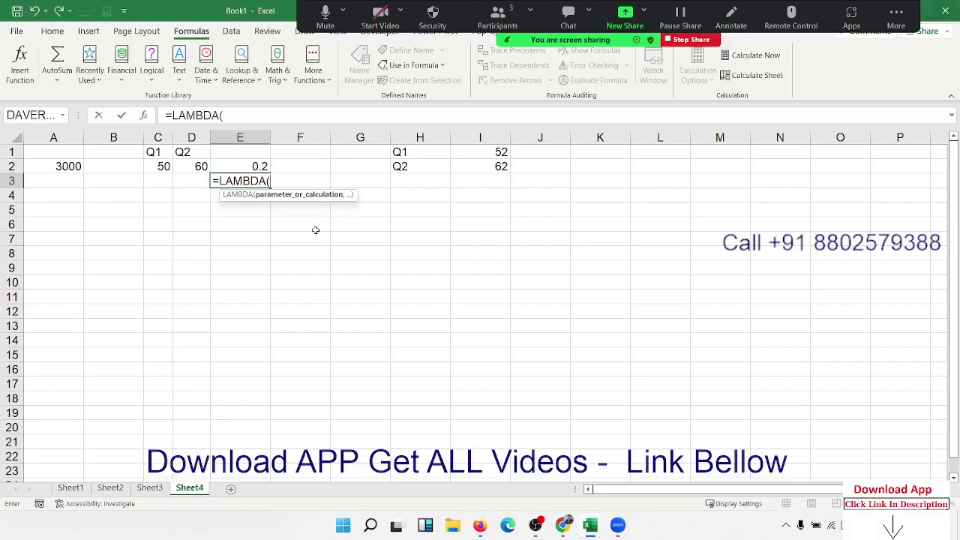
type("x")
key("BackSpace")
type("Q,")
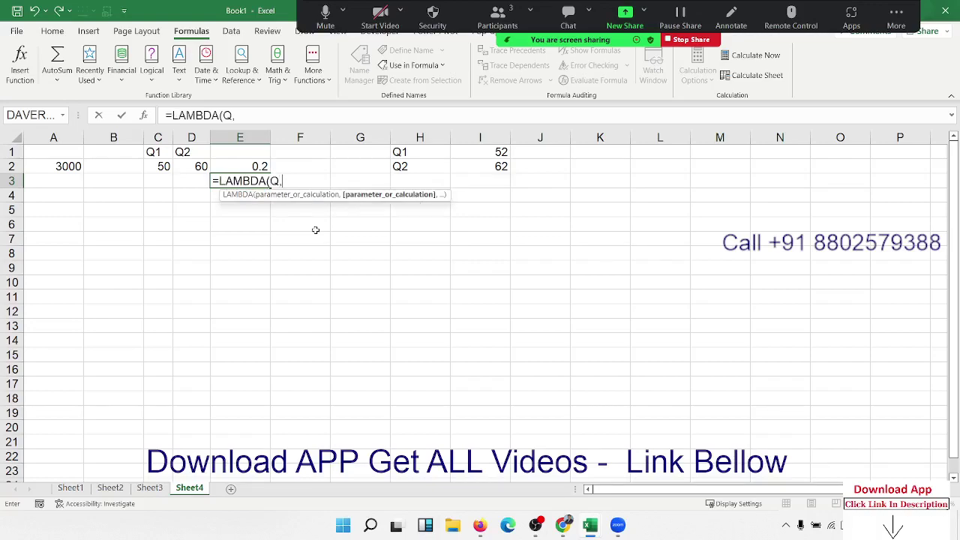
key("BackSpace")
type("1")
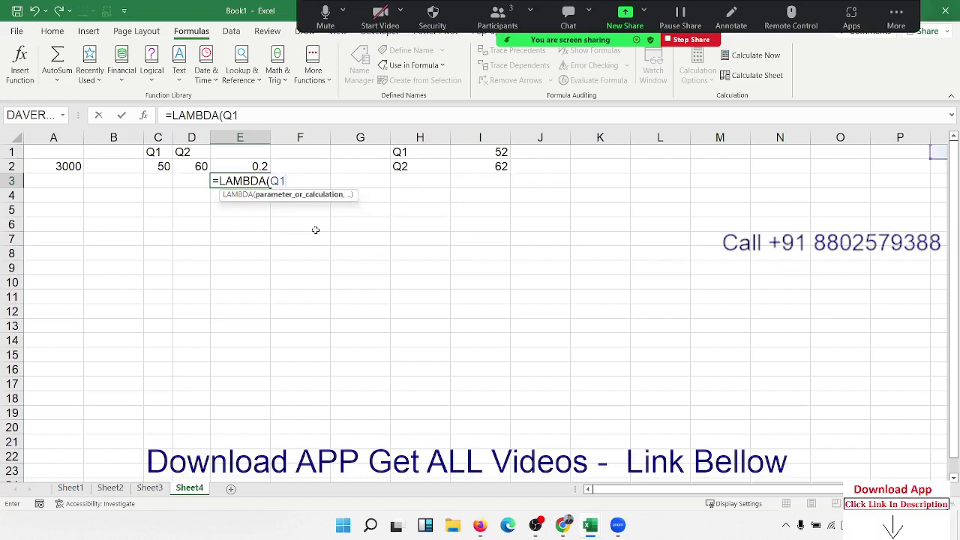
key("BackSpace")
key("BackSpace")
type("L")
type("1")
key("BackSpace")
key("BackSpace")
type("L")
key("BackSpace")
type("O,")
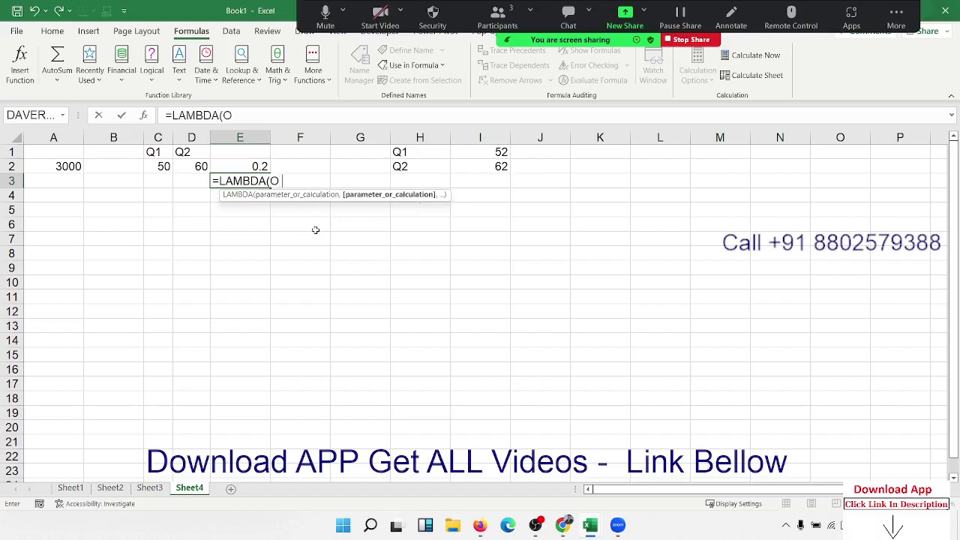
type("L")
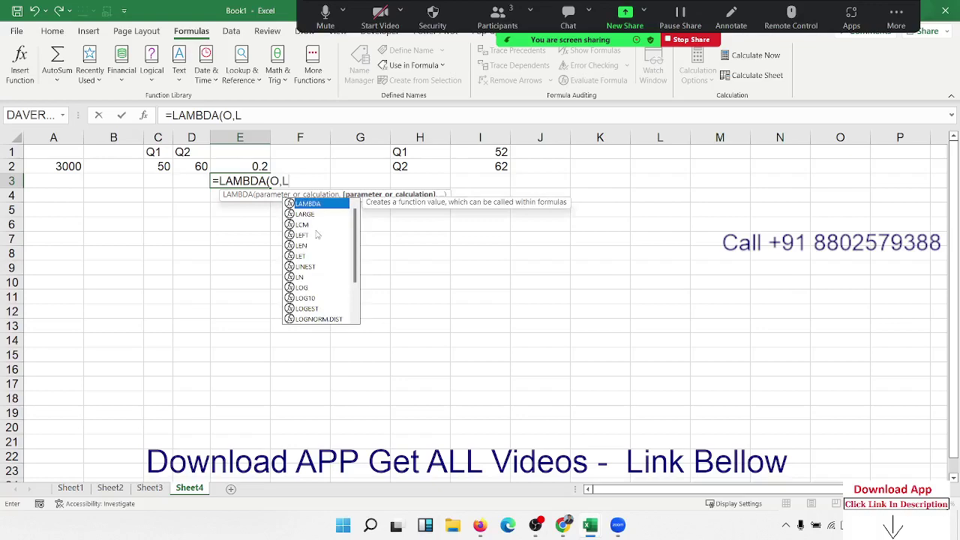
type(",")
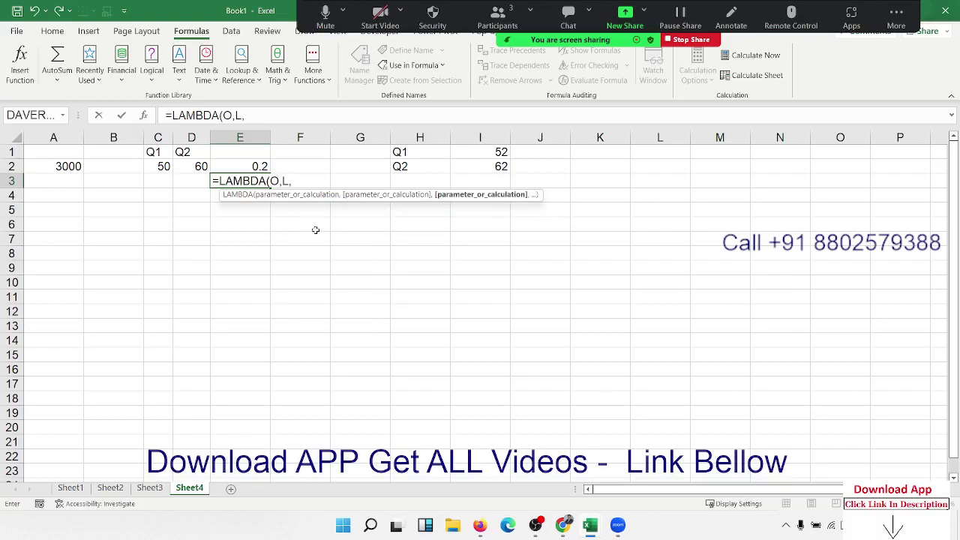
type("(")
type("L-")
type("O")
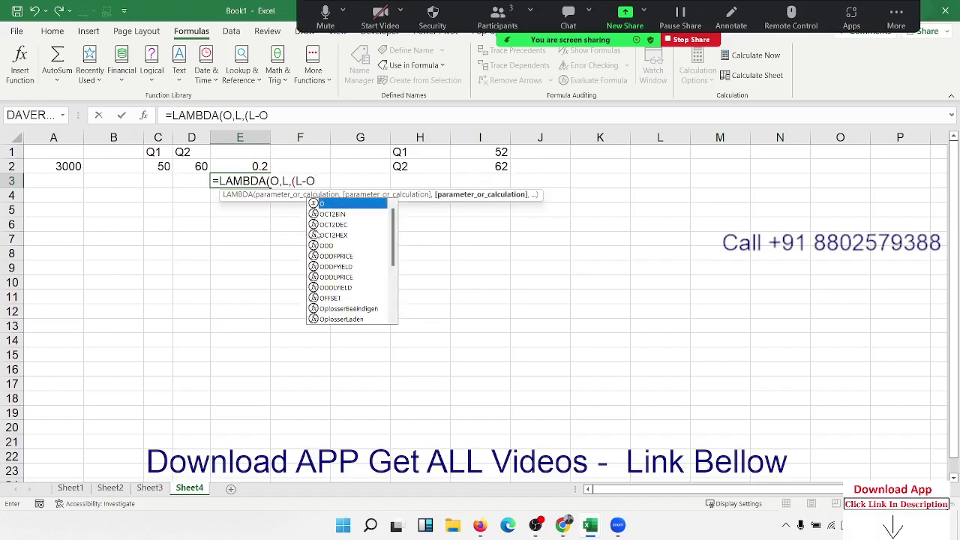
type(")")
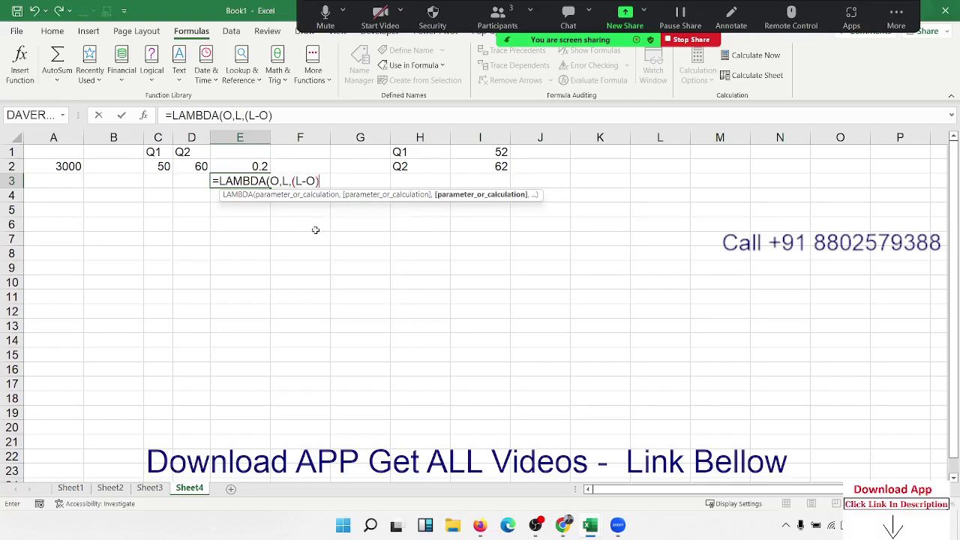
type("/O")
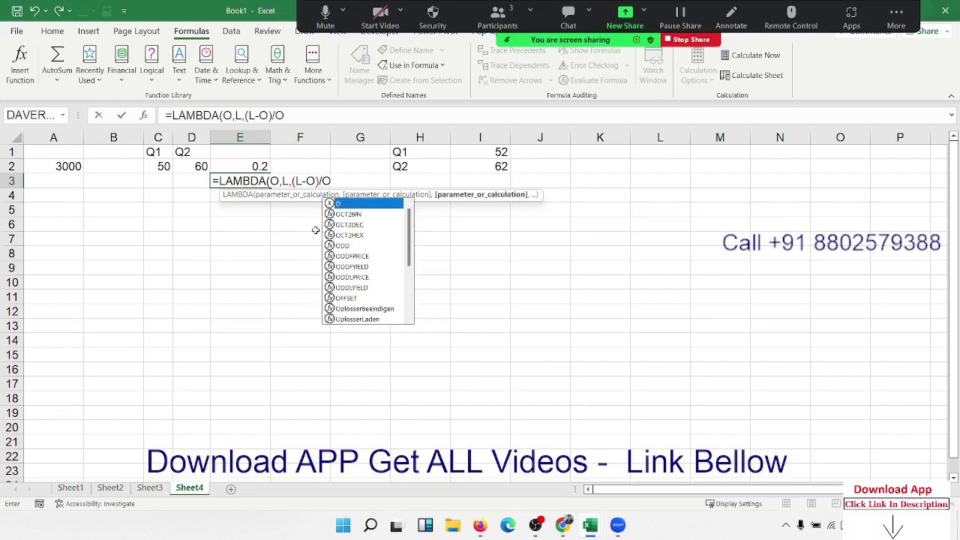
type(")")
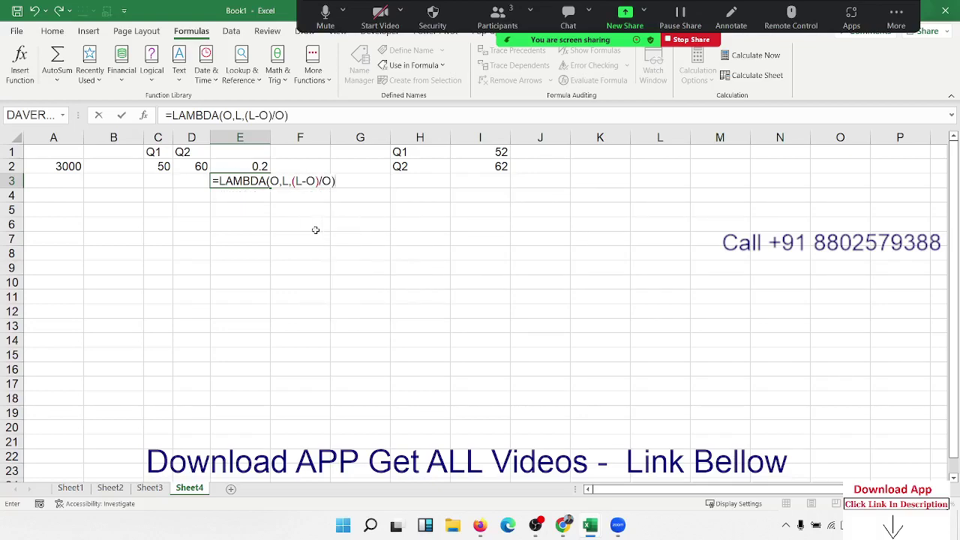
left_click_drag(335, 181, 175, 181)
key("ctrl+c")
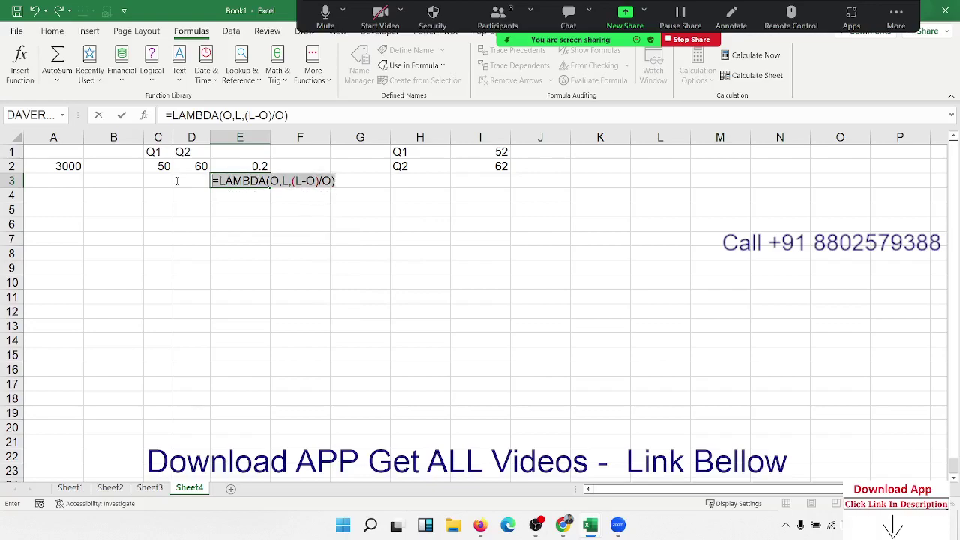
key("Return")
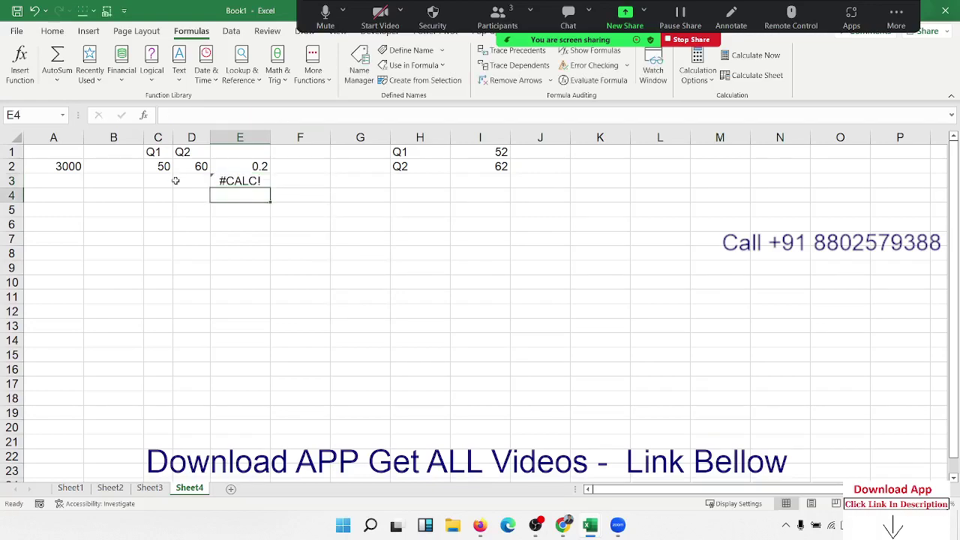
key("Up")
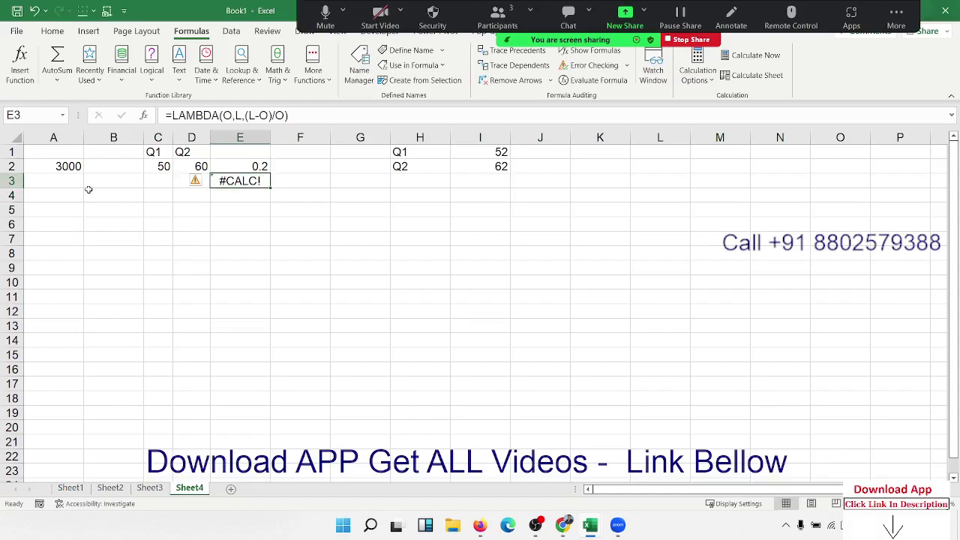
Step: Inspect A2's formula and its (50,60) arguments without changing it
double_click(76, 167)
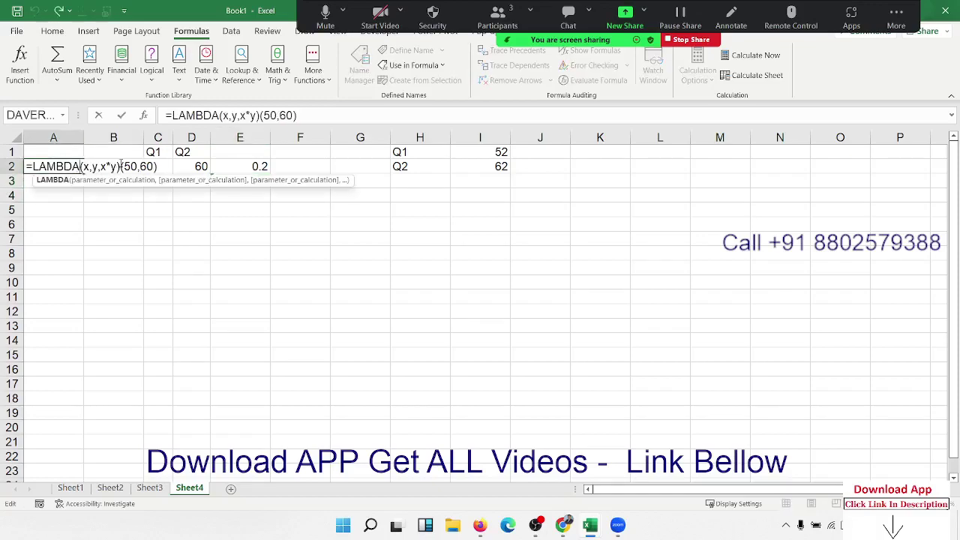
left_click_drag(120, 166, 157, 166)
key("Escape")
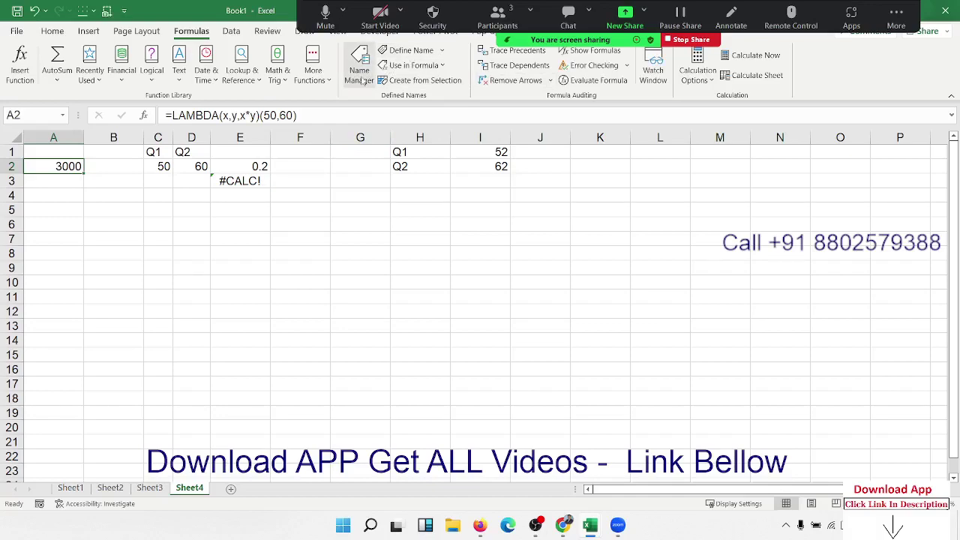
Step: In Name Manager, change GR to refer to =LAMBDA(O,L,(L-O)/O)
left_click(359, 63)
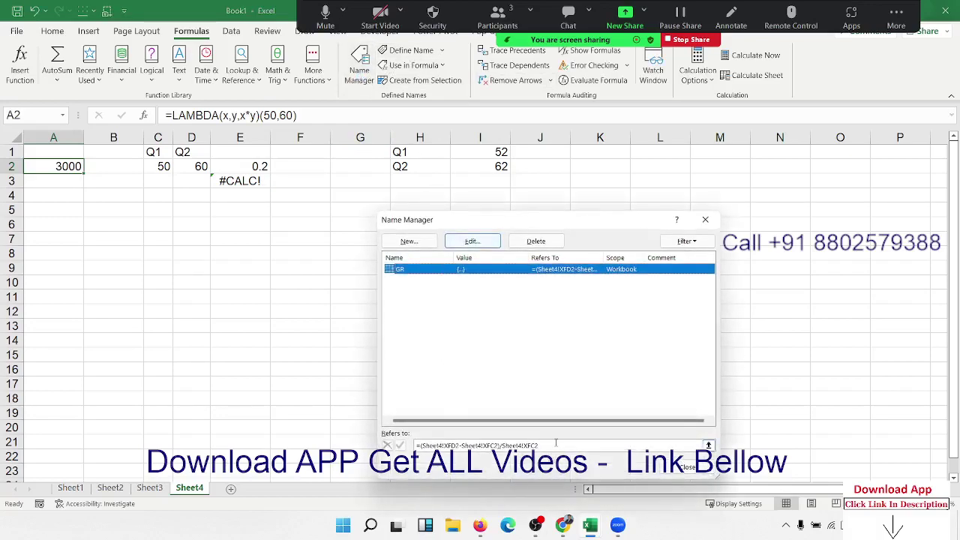
left_click_drag(552, 447, 379, 431)
key("ctrl+v")
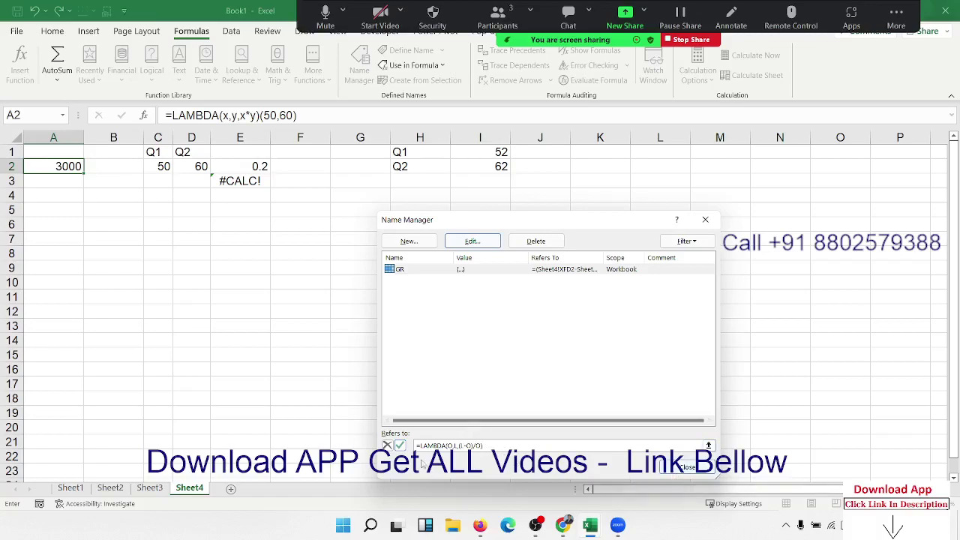
left_click(400, 445)
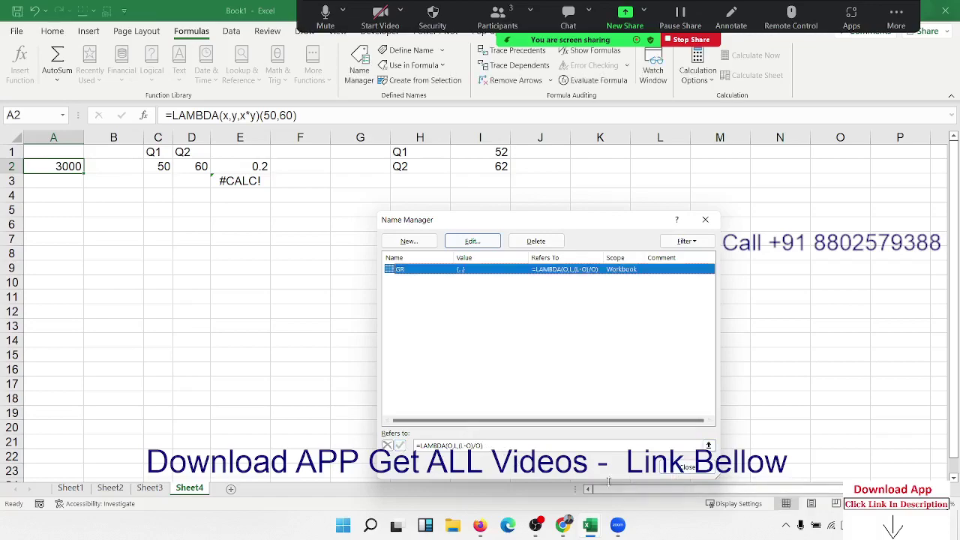
left_click(698, 468)
left_click(249, 166)
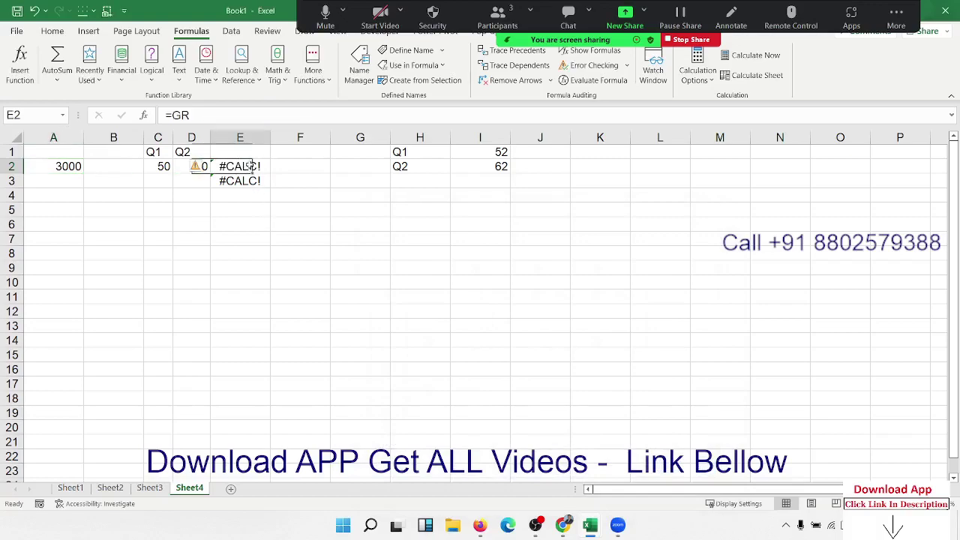
Step: Change E2 to =GR(C2,D2), passing the Q1 and Q2 values to the named LAMBDA
left_click(213, 113)
type("(")
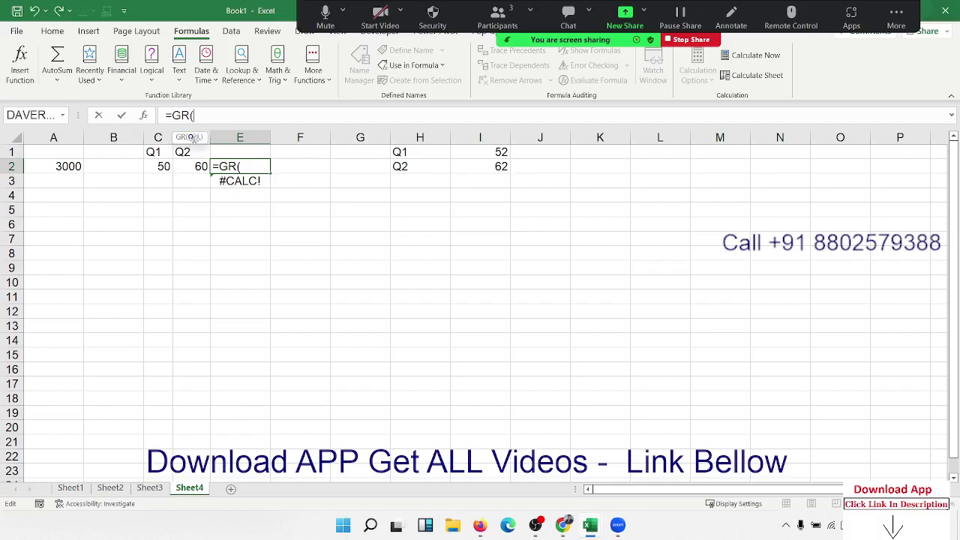
left_click(163, 166)
type(",")
left_click(191, 167)
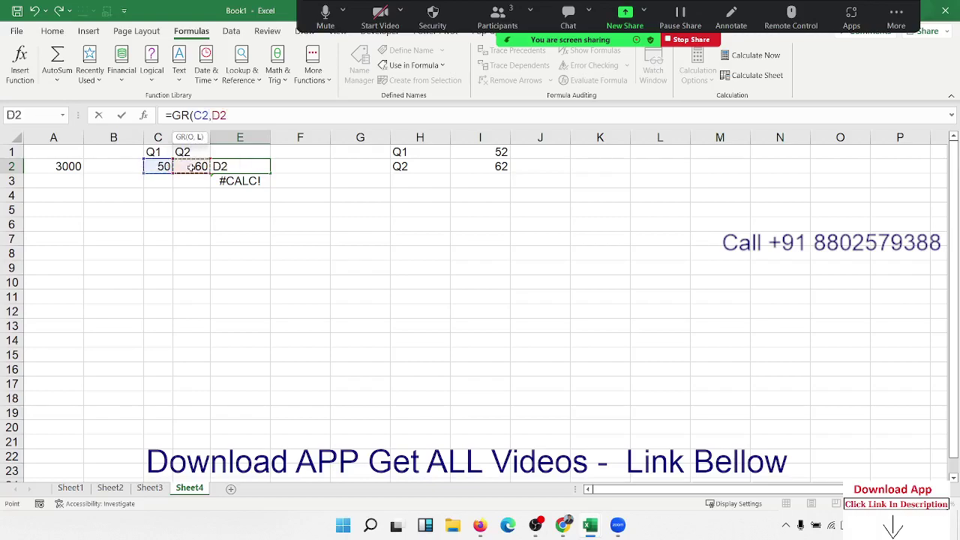
type(")")
key("Return")
key("Up")
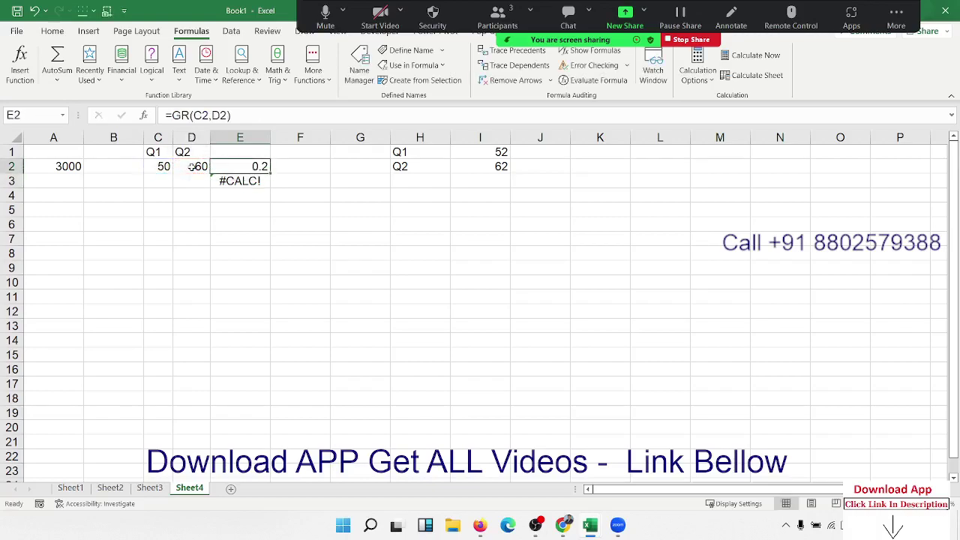
Step: Check E2 with Evaluate Formula and format it as a percentage, showing 20%
left_click(582, 82)
key("Escape")
key("ctrl+shift+5")
Step: Put the heading Sales in A6 and the first value 85 in A7
left_click(184, 193)
left_click(71, 222)
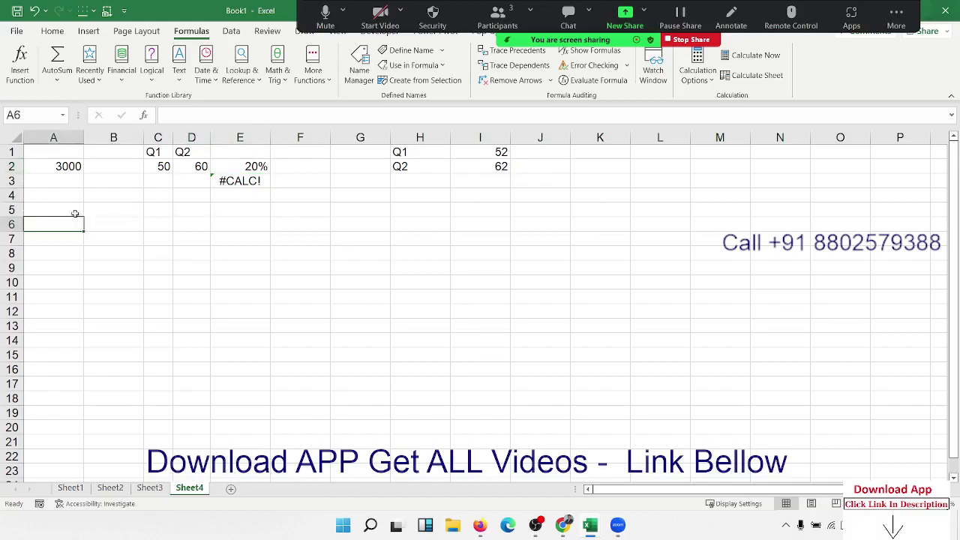
type("SAles")
key("Return")
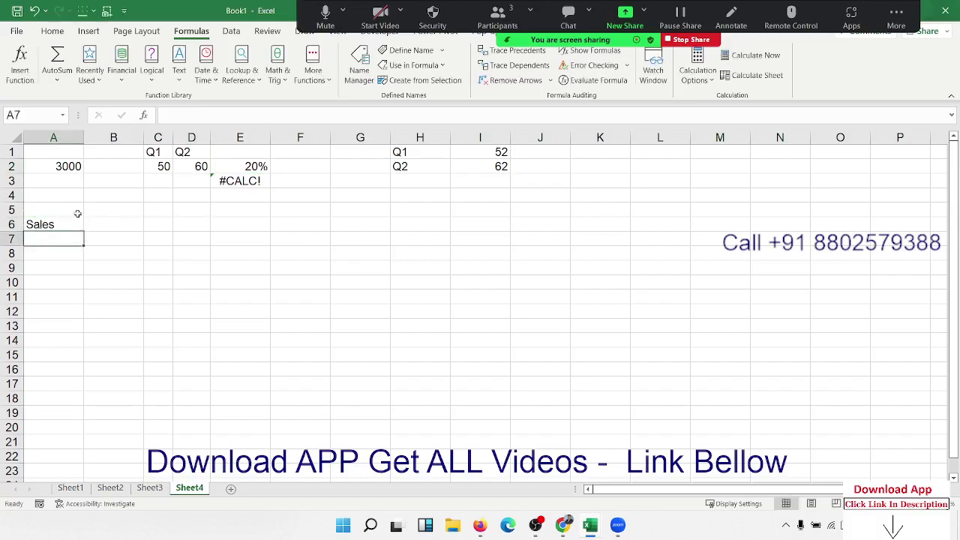
type("8525")
key("BackSpace")
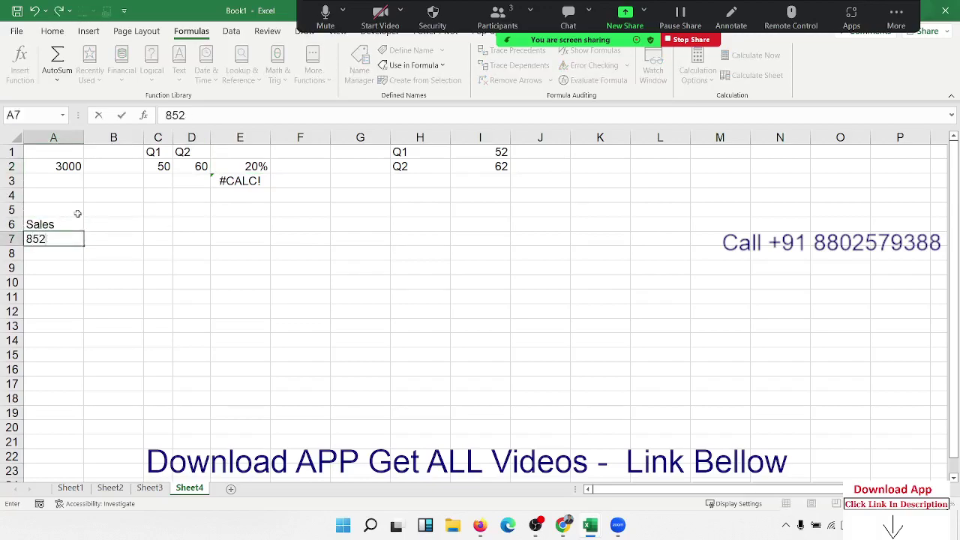
key("Return")
key("Up")
type("85")
key("Return")
Step: Fill A8:A14 with the sales values 65, 36, 63, 63, 32, 63, 36
type("65")
key("Return")
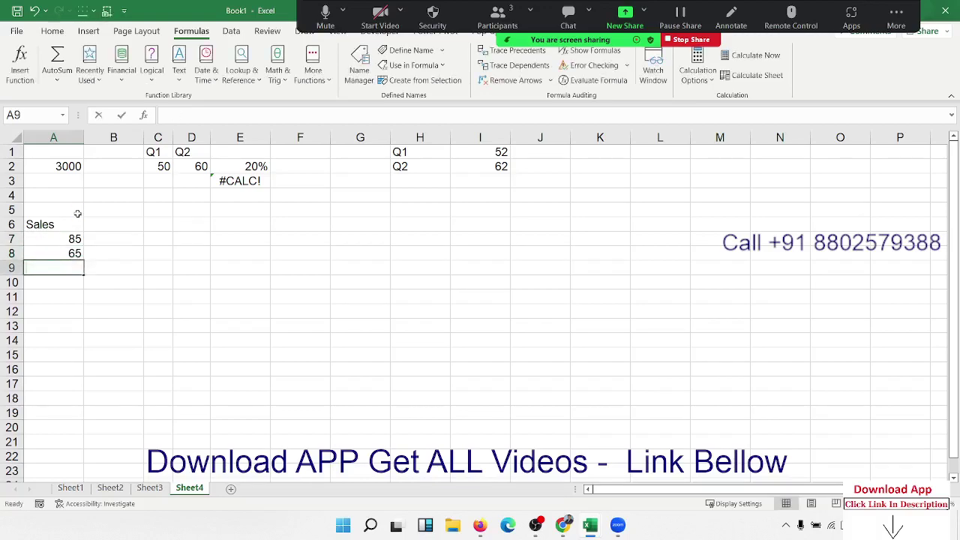
type("36")
key("Return")
key("Up")
key("Return")
type("63")
key("Return")
type("63")
key("Return")
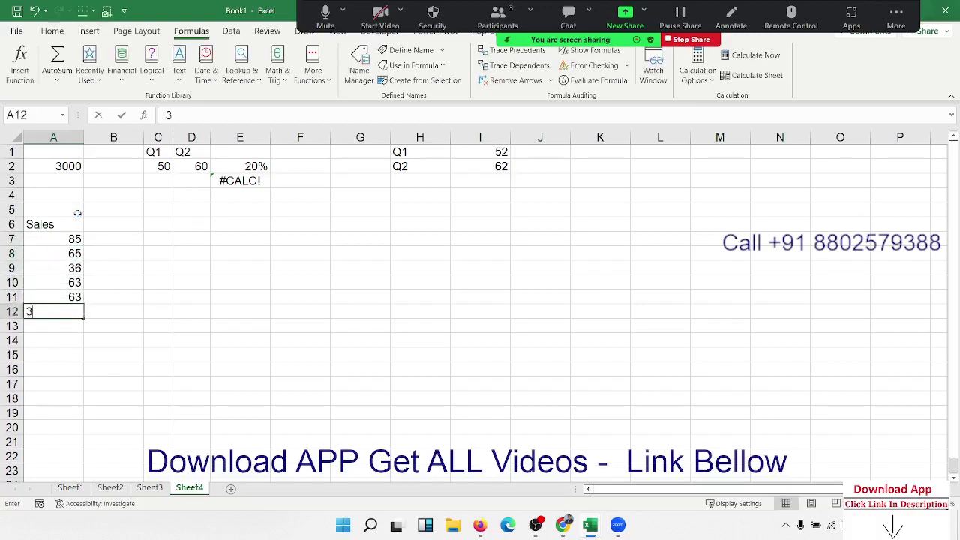
type("32 63")
key("Return")
type("36")
key("Return")
key("Up")
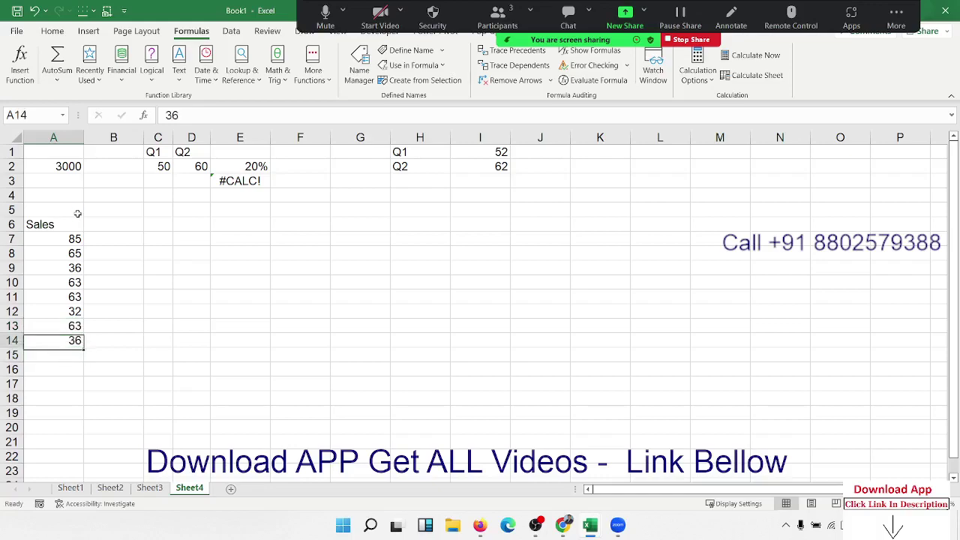
key("Up")
key("Up")
key("Up")
key("Up")
key("Up")
key("Up")
key("Up")
key("Right")
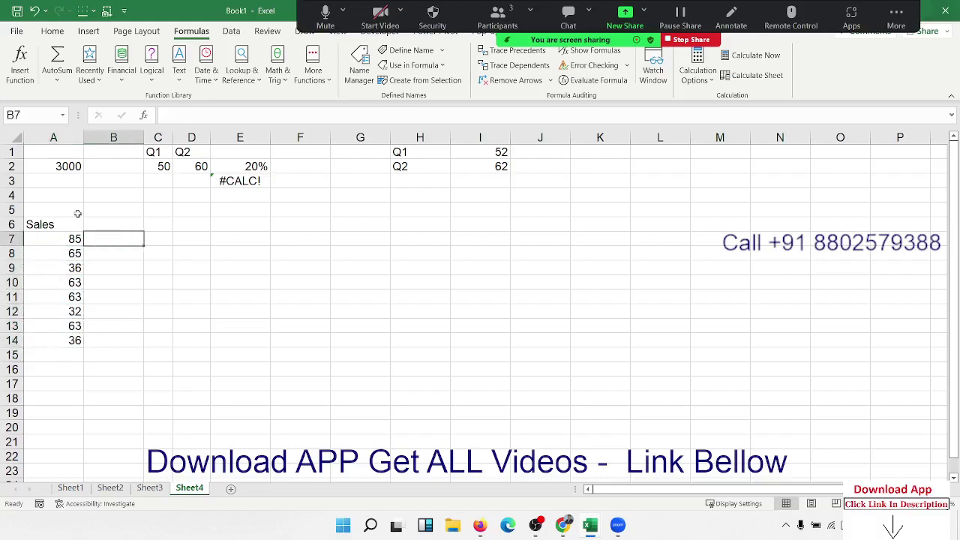
Step: Enter =LAMBDA(s,IF(s<=40,500,IF(s<=80,1000,IF(s<=100,2000,IF(s>100,5000))))) in B7
type("=lam")
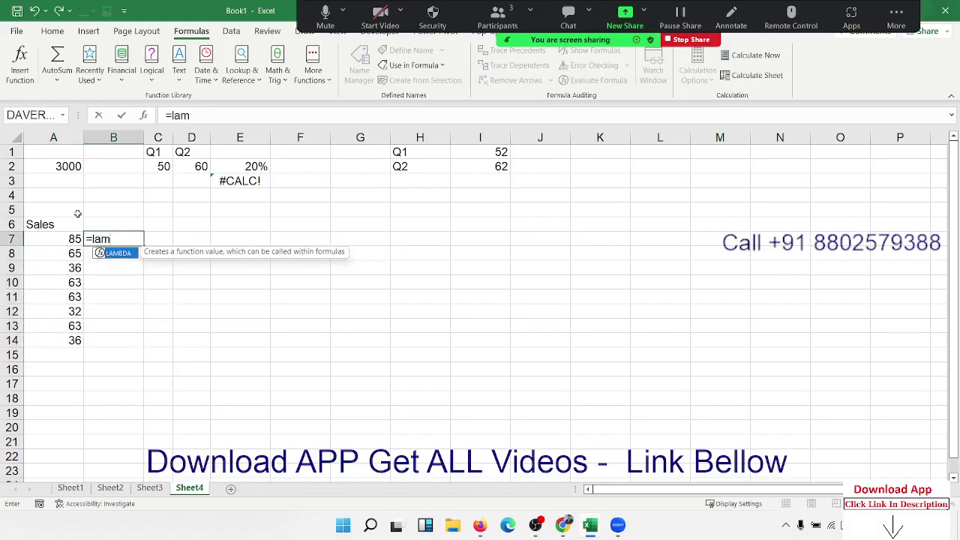
key("Tab")
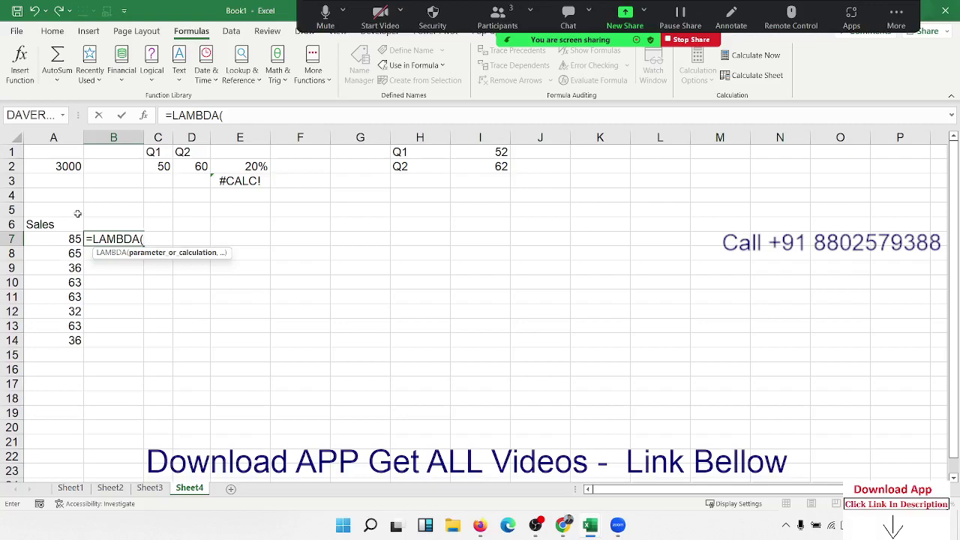
type("s,")
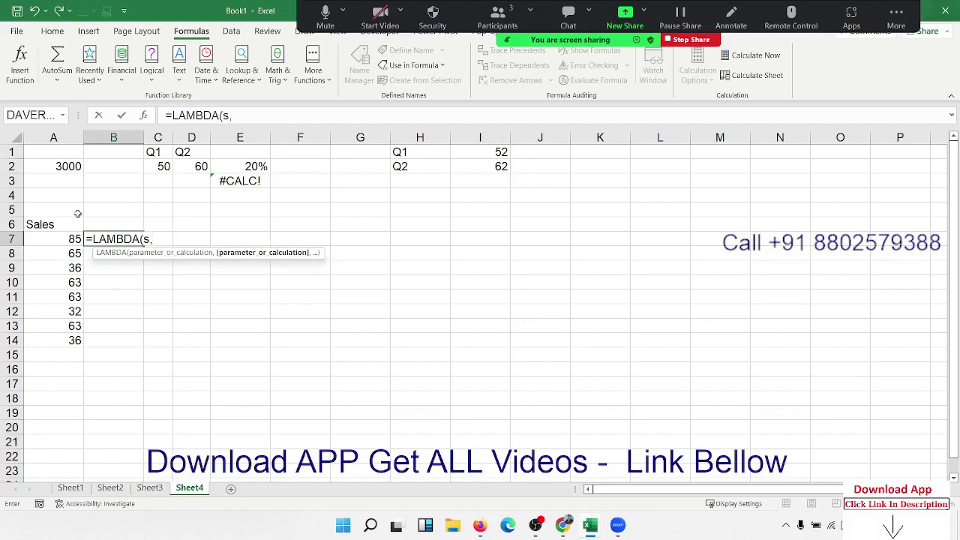
type("if")
key("Tab")
type("s")
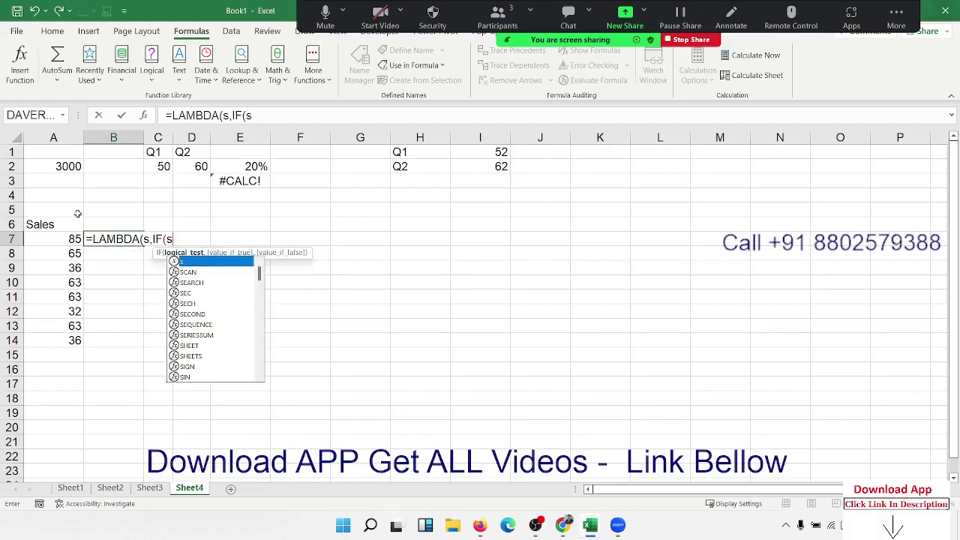
type("<=4")
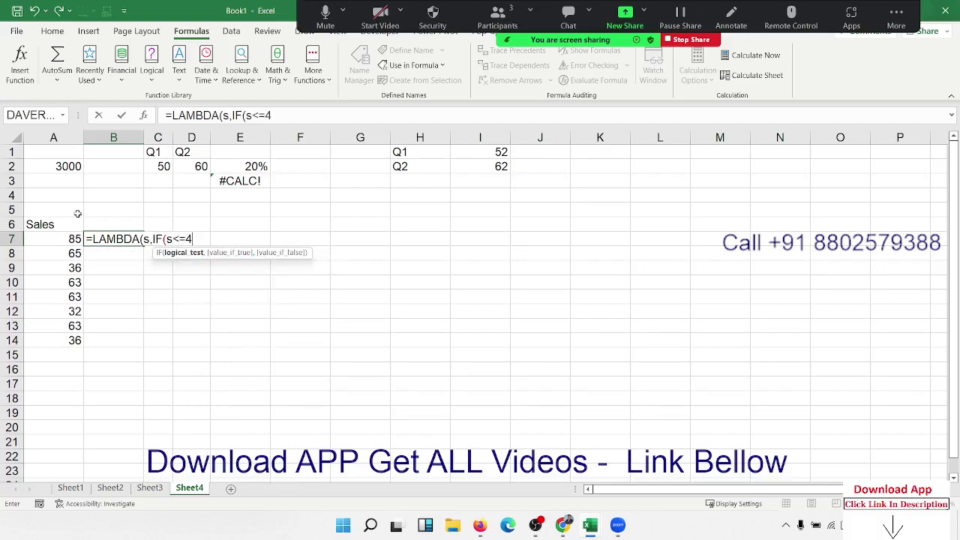
type("0,")
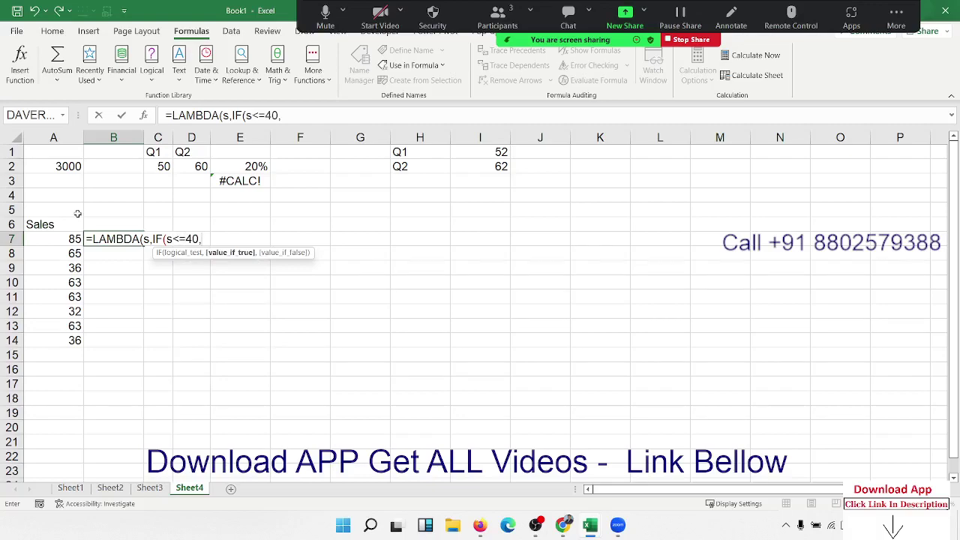
type("500")
type(",if")
key("Tab")
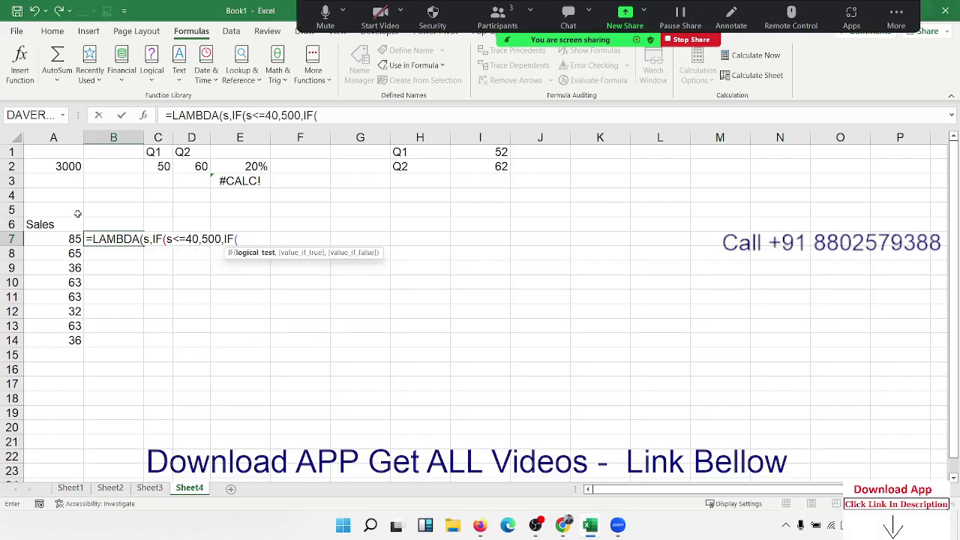
type("s")
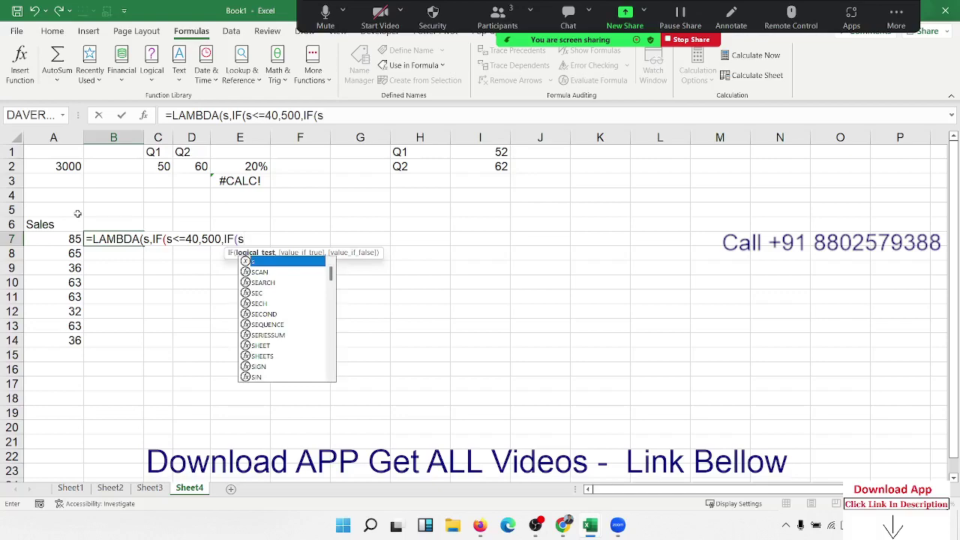
type("<=80")
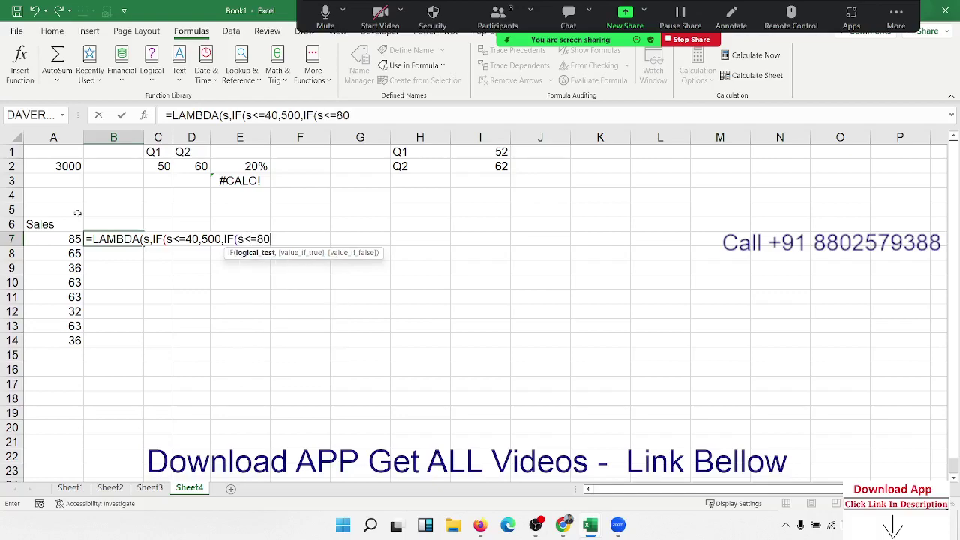
type(",")
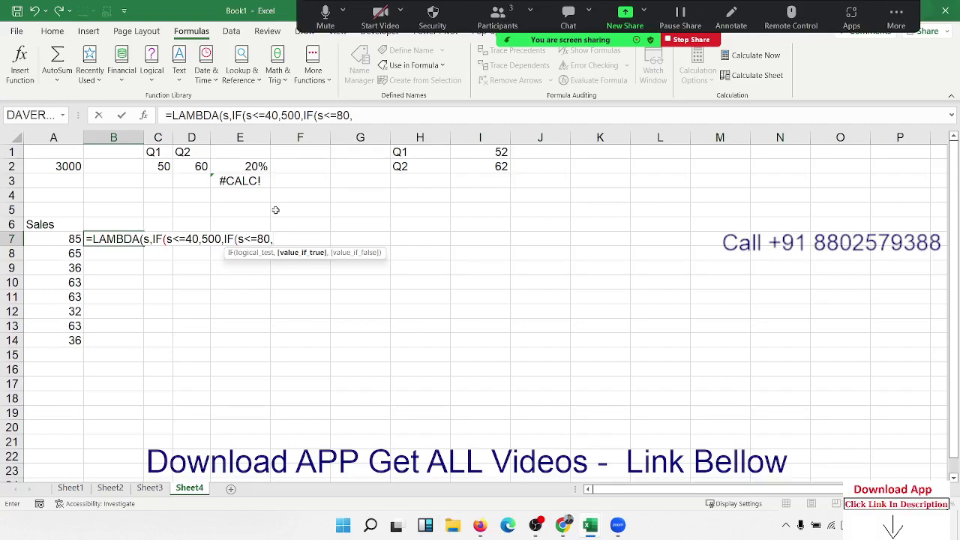
type("40,5")
type("0")
key("BackSpace")
key("BackSpace")
key("BackSpace")
type("1000,")
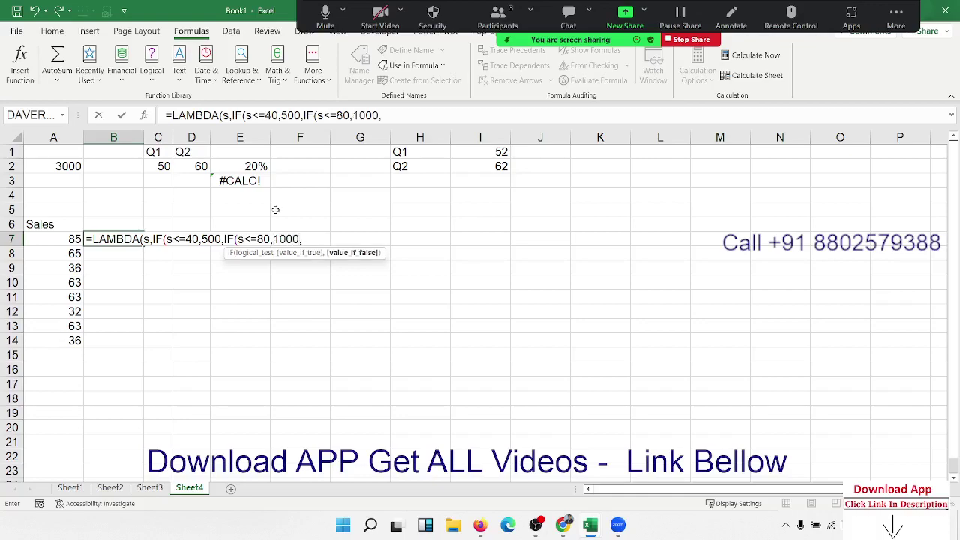
type("if")
key("Tab")
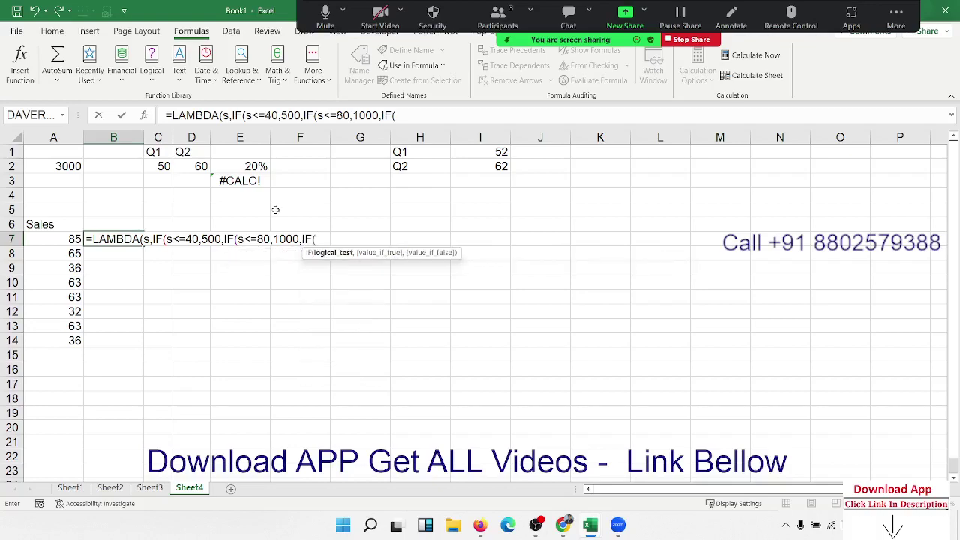
type("s<=")
type("100")
type(",2000")
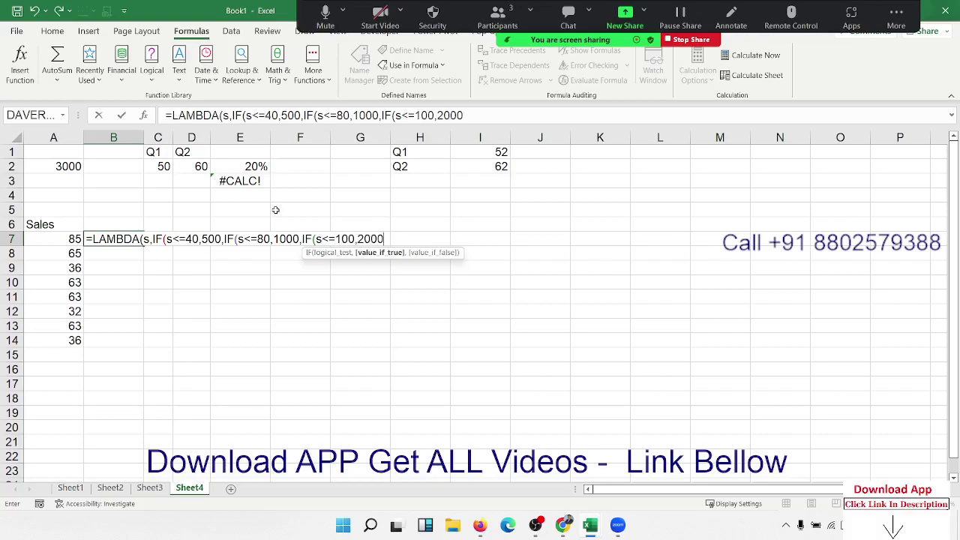
type(",if(s")
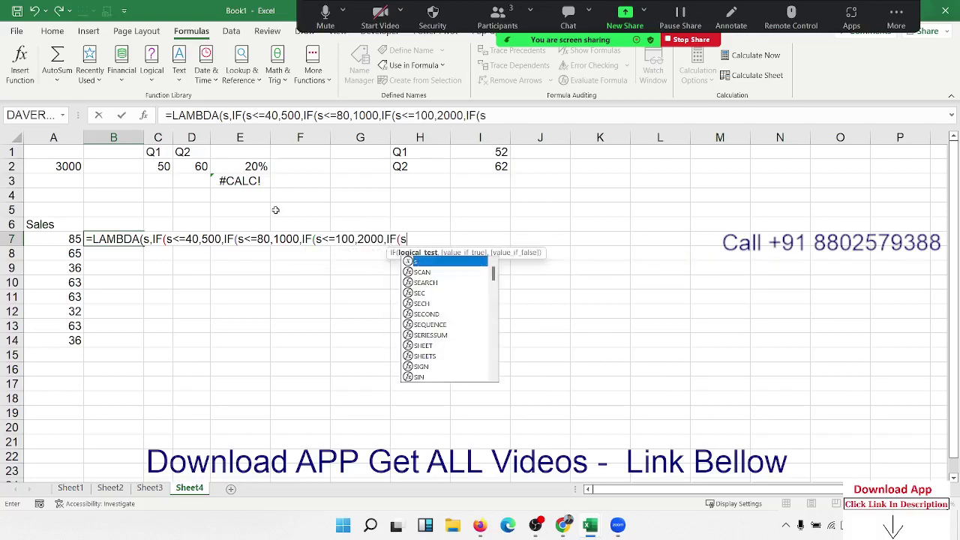
type(">")
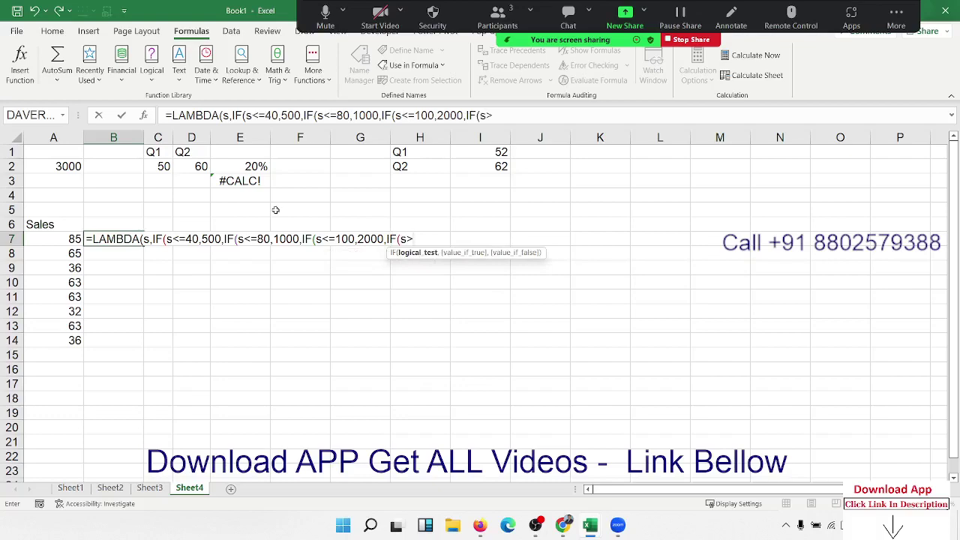
type("100,")
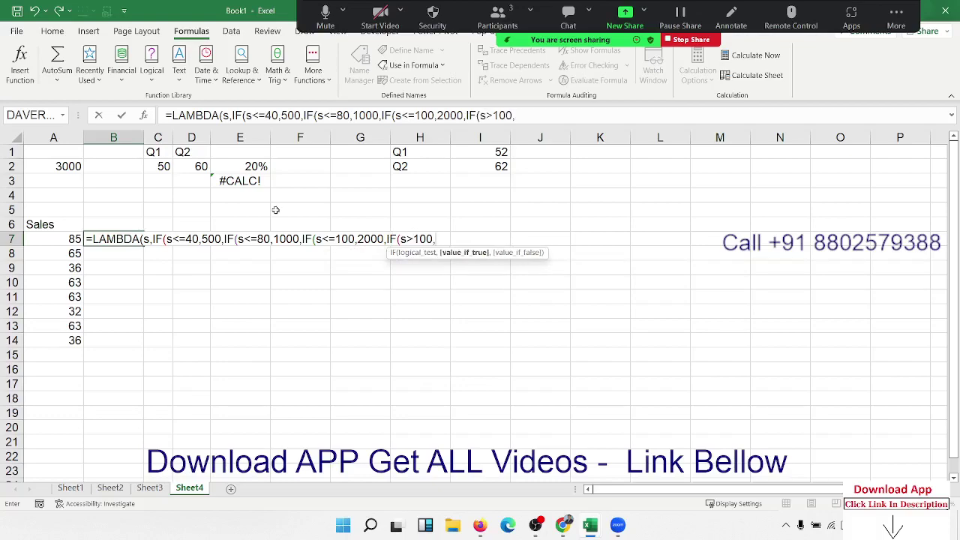
type("500")
type("0)")
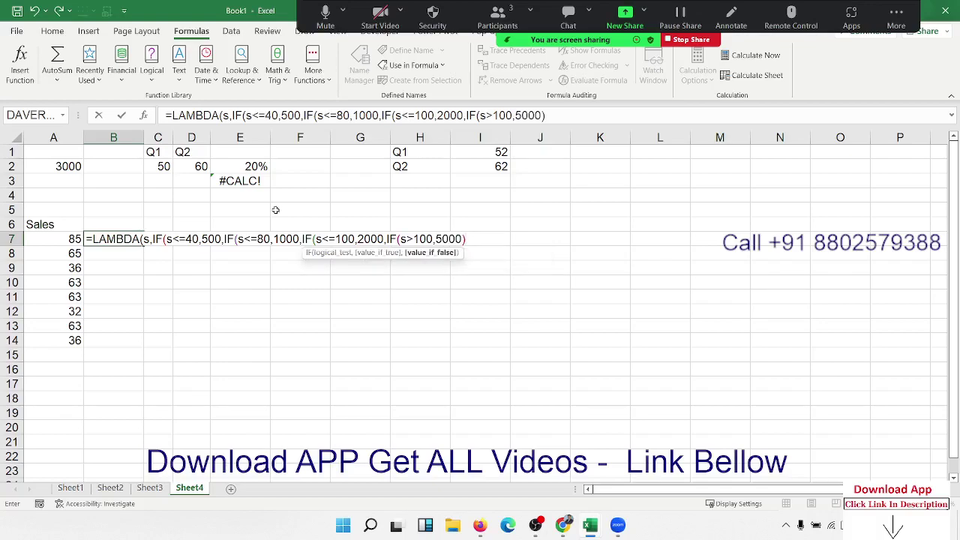
key("Return")
key("Return")
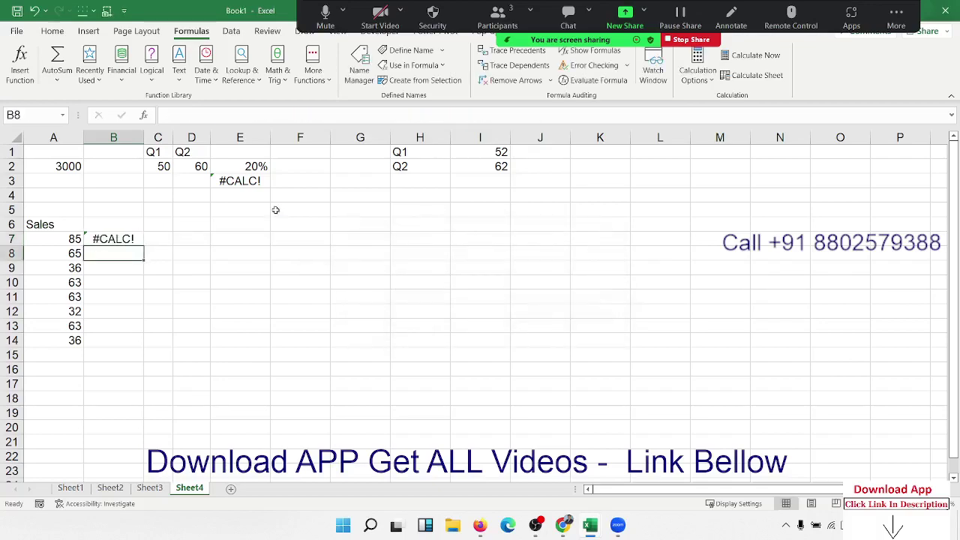
Step: Call B7's tiered LAMBDA with (A7) so it returns a 2000 incentive
key("Up")
left_click(574, 116)
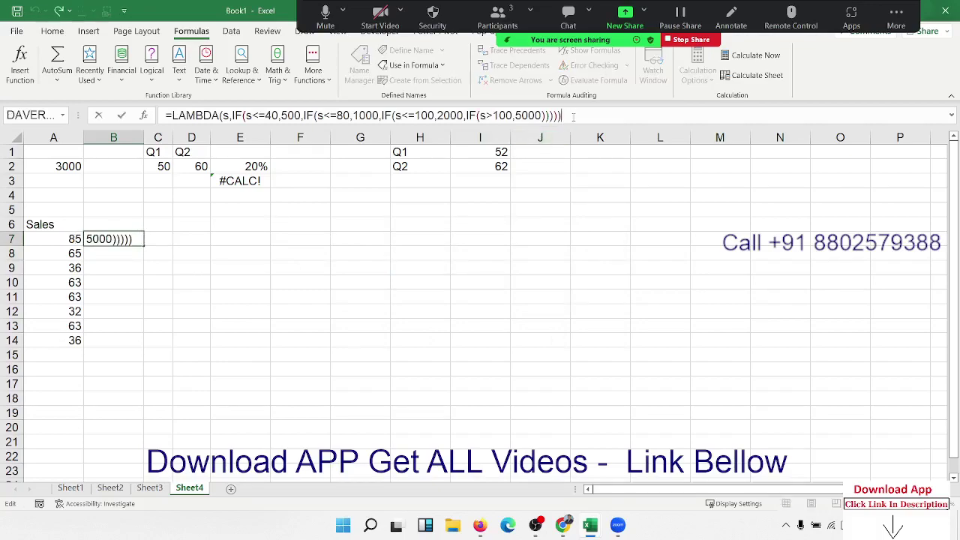
type("(")
left_click(63, 234)
type(")")
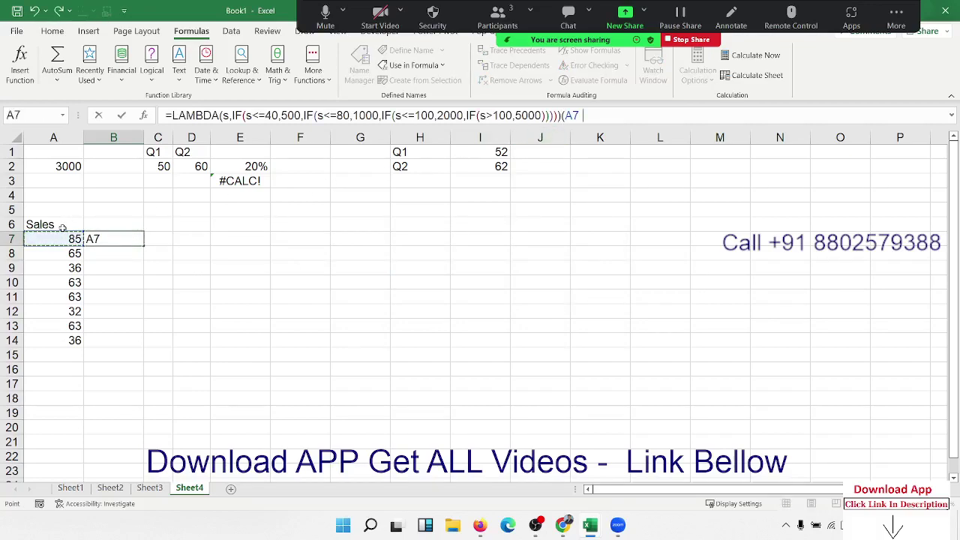
key("Return")
Step: Copy the LAMBDA definition text from B7's formula bar without changing the cell
key("Up")
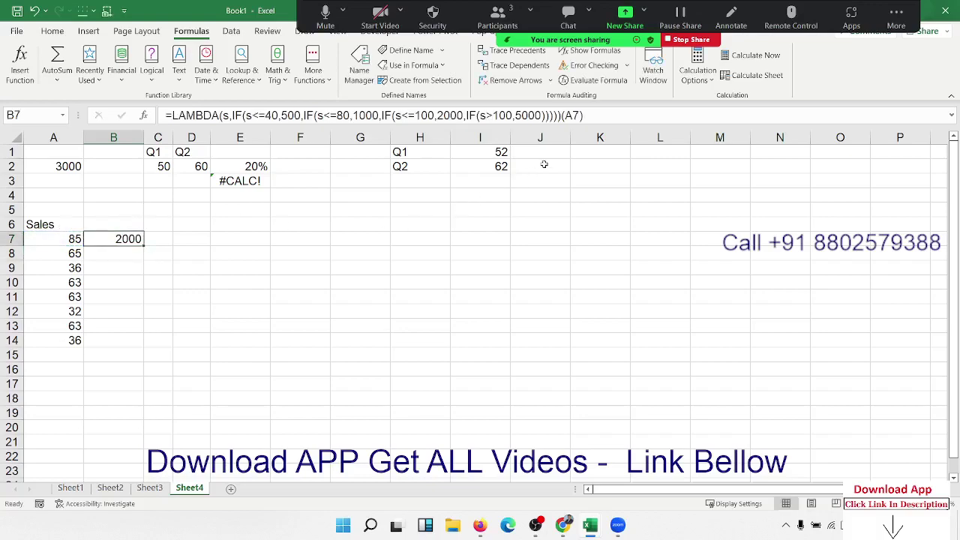
left_click(559, 115)
left_click_drag(558, 115, 158, 115)
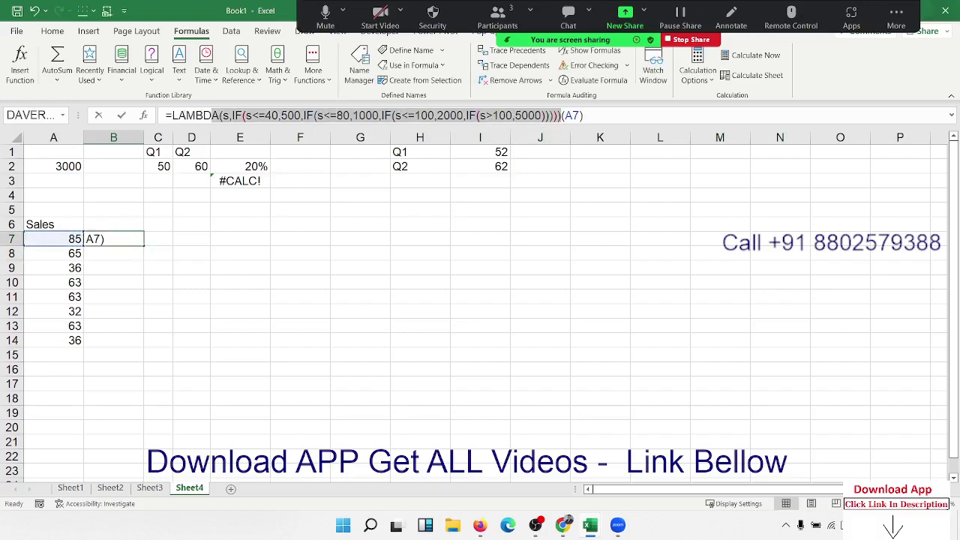
key("Escape")
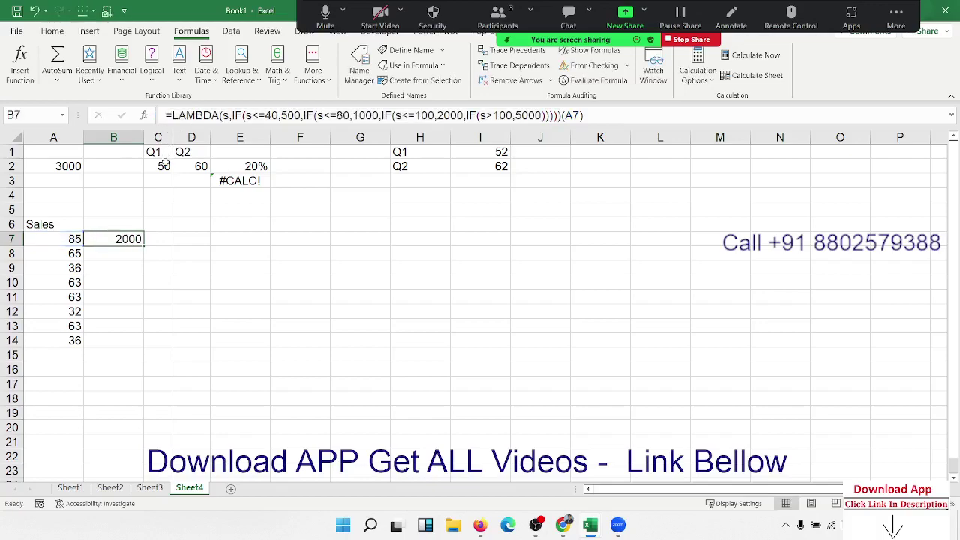
Step: Define a name INC whose Refers to is the pasted incentive LAMBDA
left_click(413, 50)
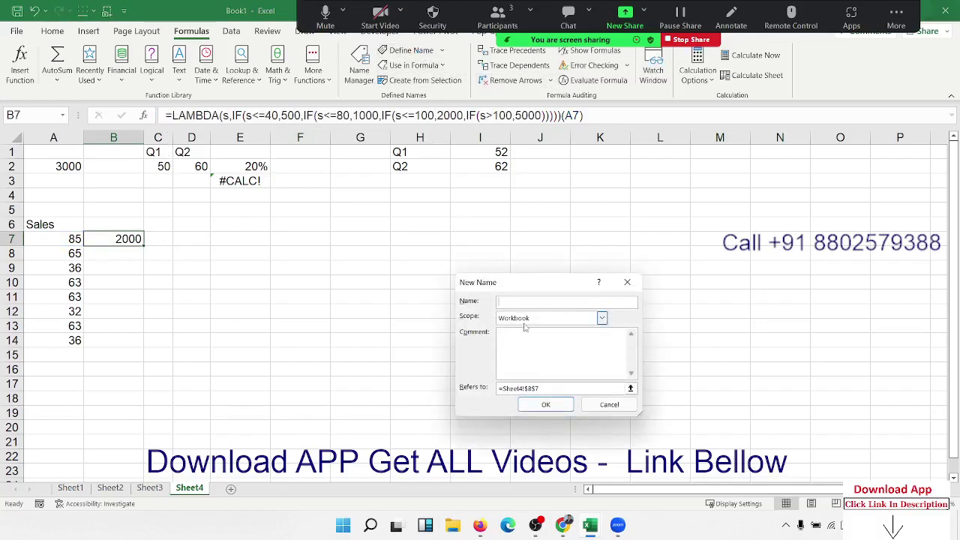
type("INC")
triple_click(547, 388)
key("ctrl+v")
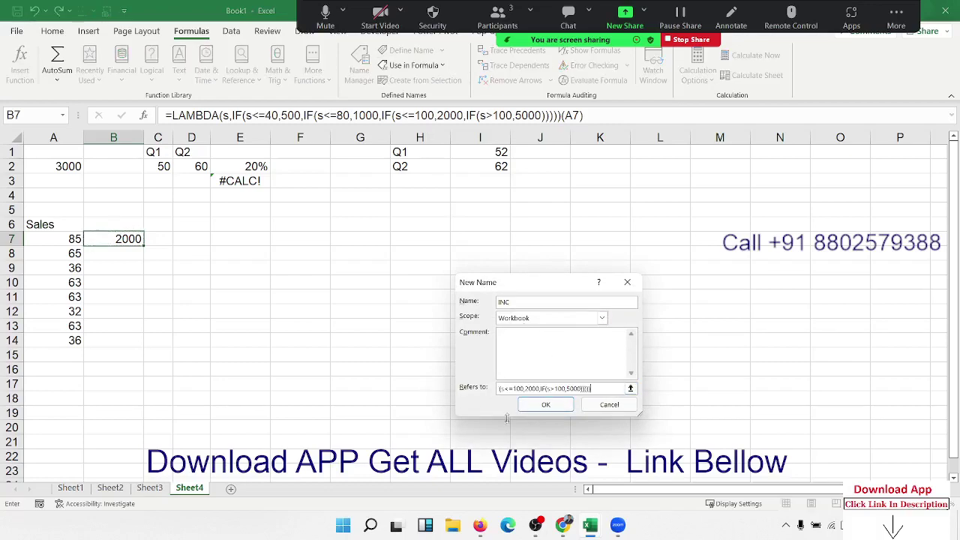
left_click(545, 404)
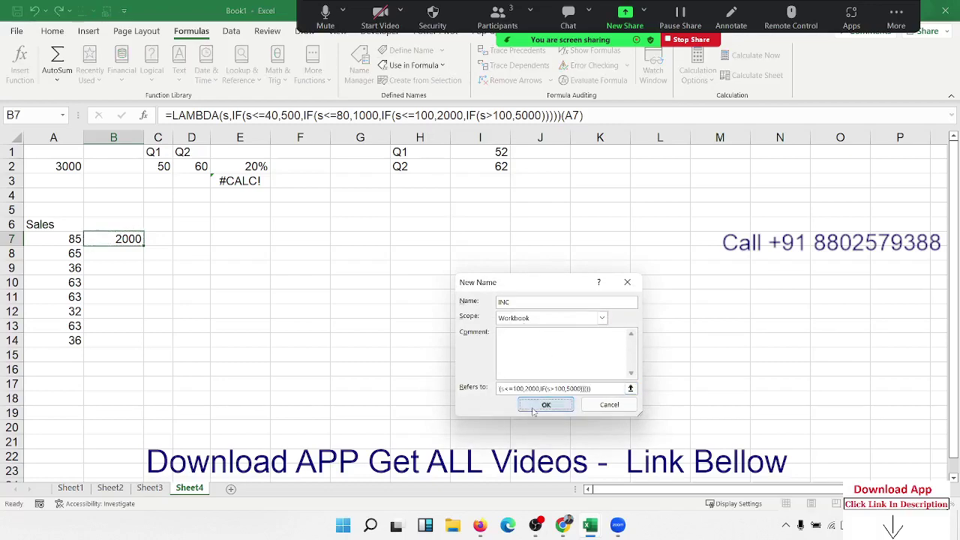
Step: Enter =INC(A8) in B8, returning a 1000 incentive
left_click(119, 257)
type("=in")
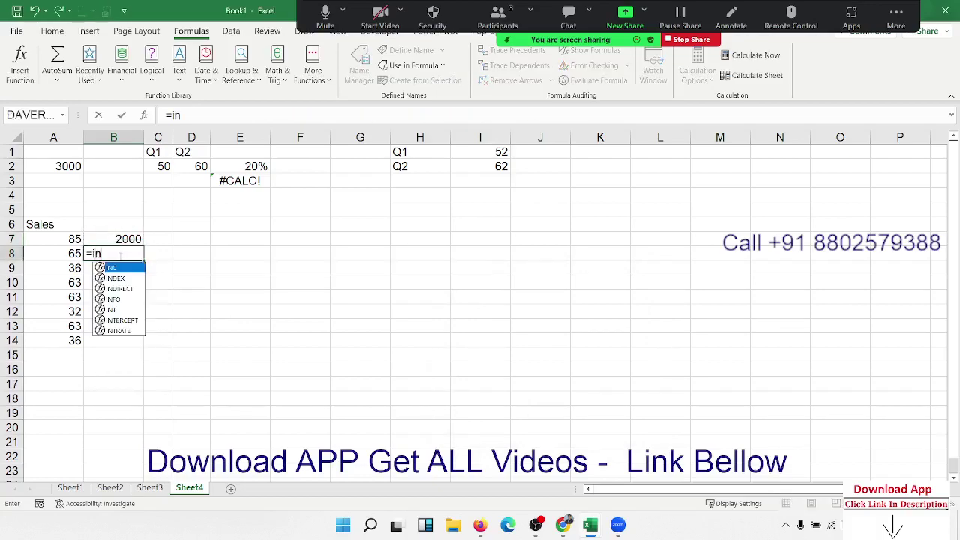
type("c")
key("Tab")
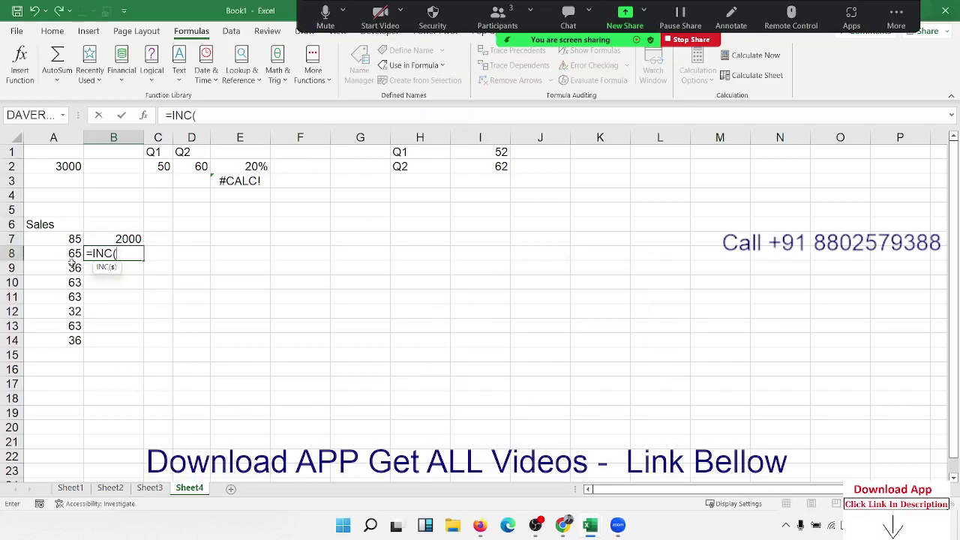
left_click(68, 259)
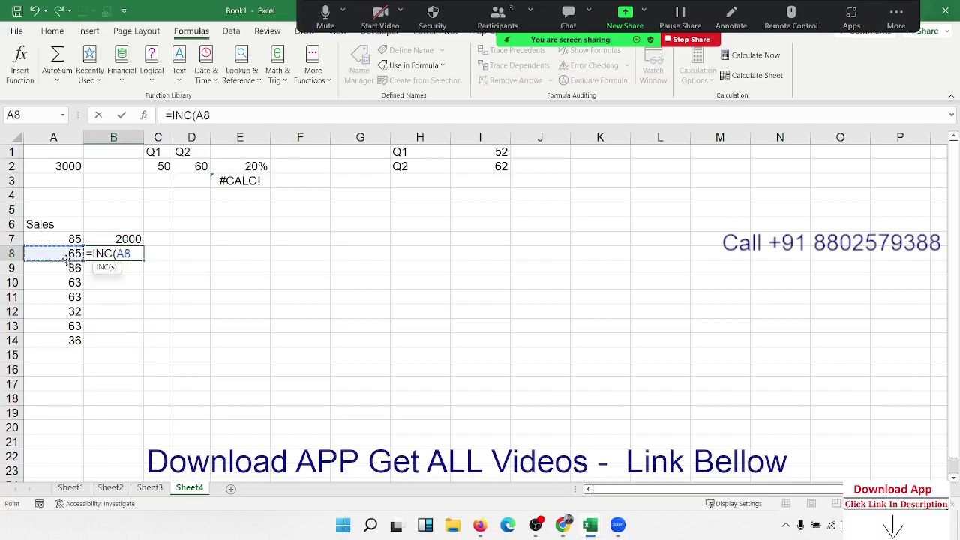
key("Return")
key("Up")
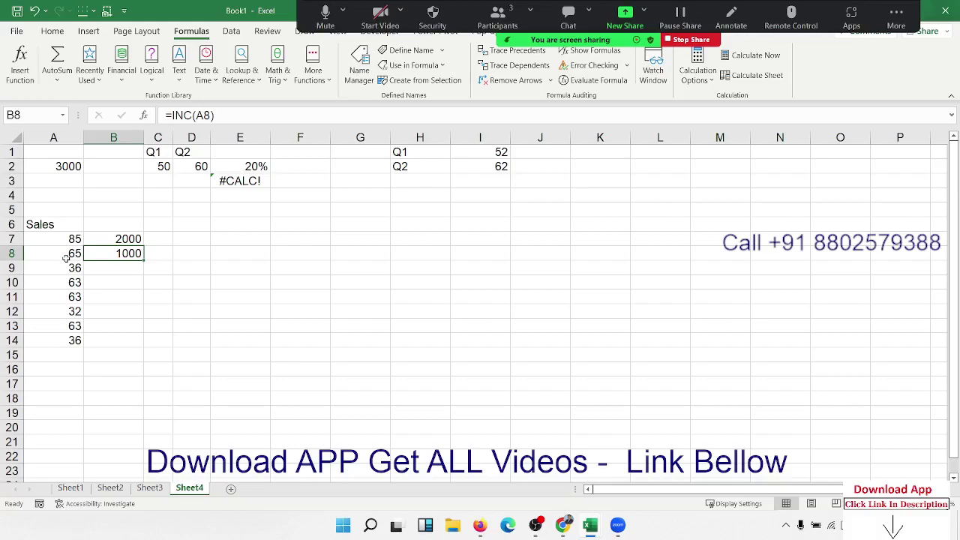
double_click(328, 228)
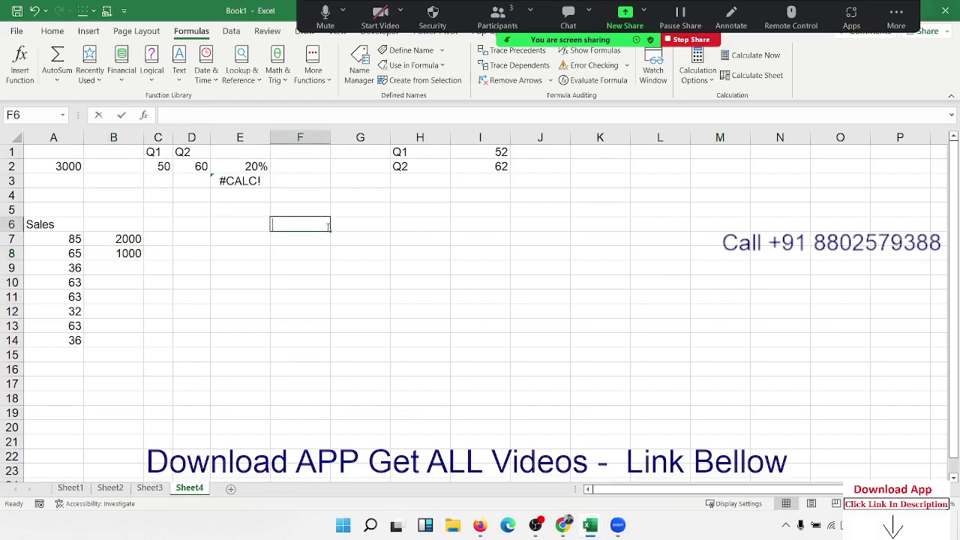
type("85")
key("Escape")
Step: Add a new Sheet5 and enter 89 in C9
left_click(231, 489)
left_click(260, 263)
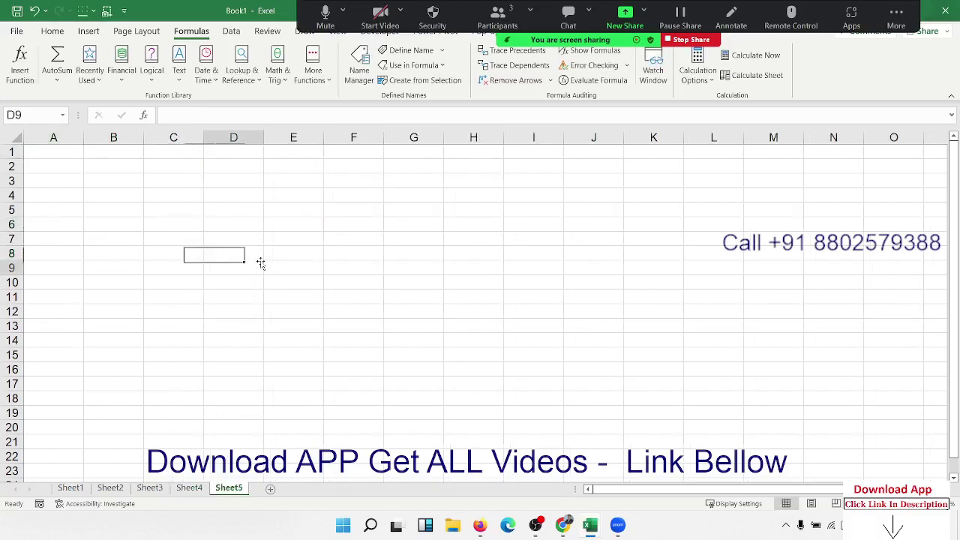
type("=")
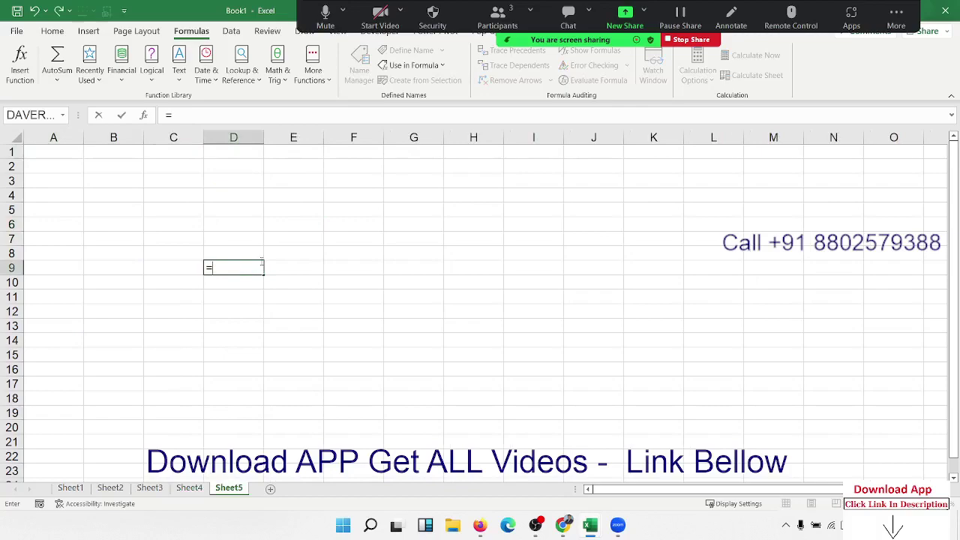
key("Escape")
key("Left")
type("89")
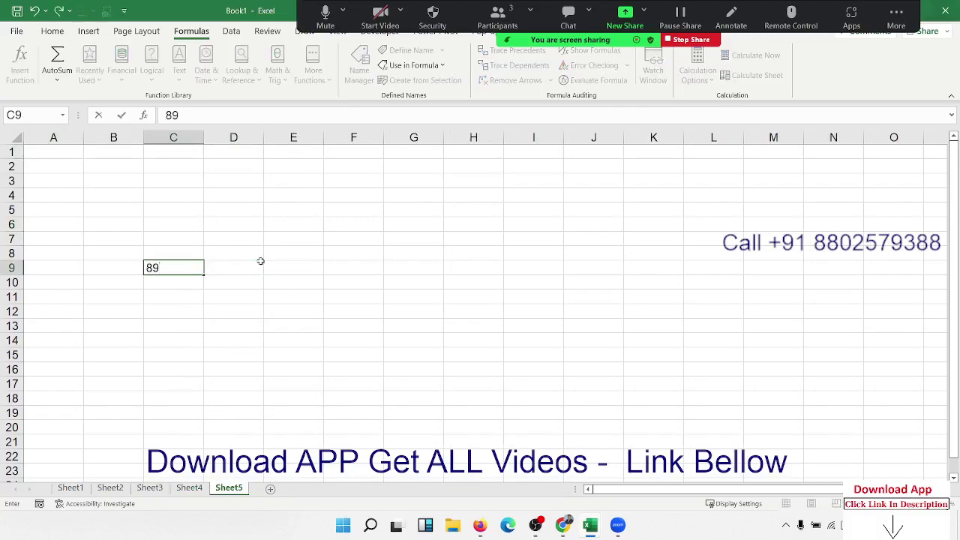
Step: Enter =INC(C9) in D9, giving 2000, then return to Sheet4
left_click(260, 261)
type("=")
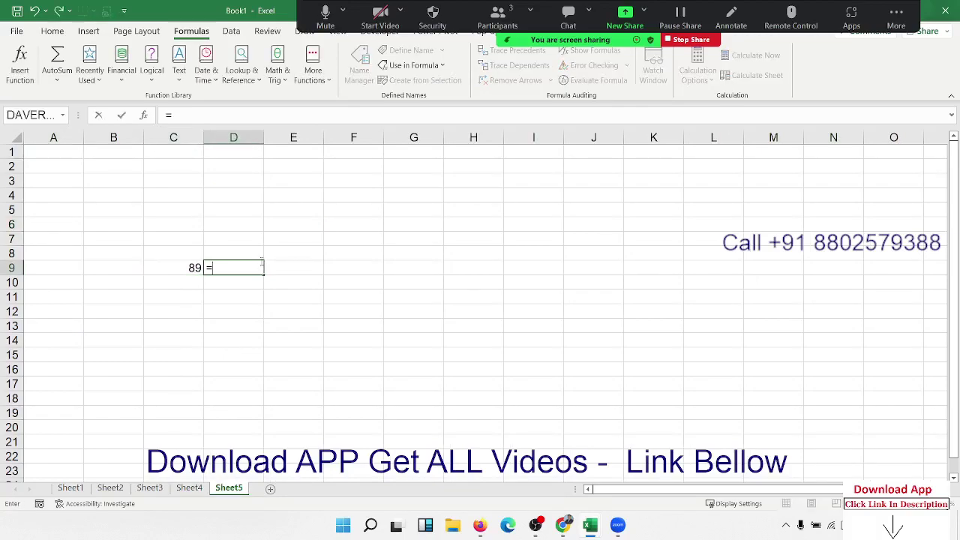
type("INC(")
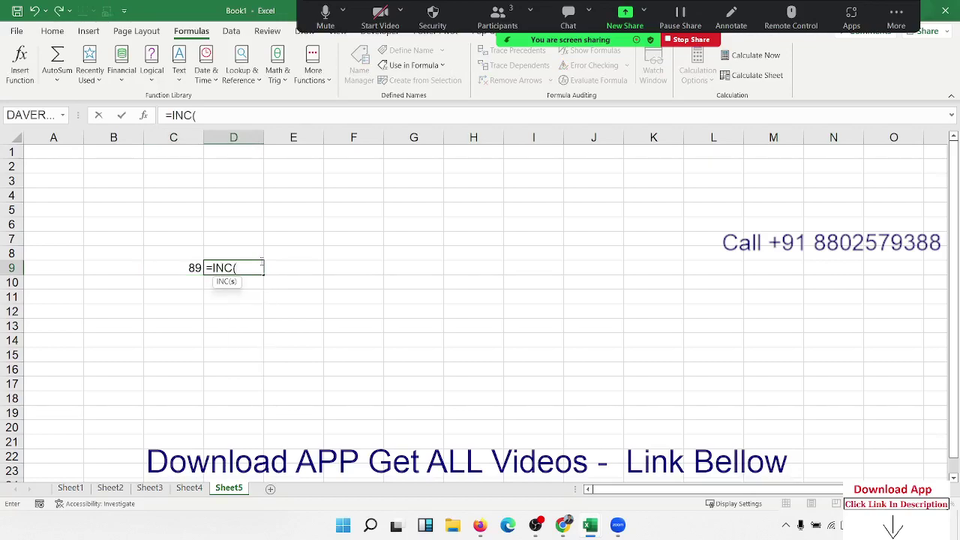
key("Left")
key("Return")
left_click(261, 267)
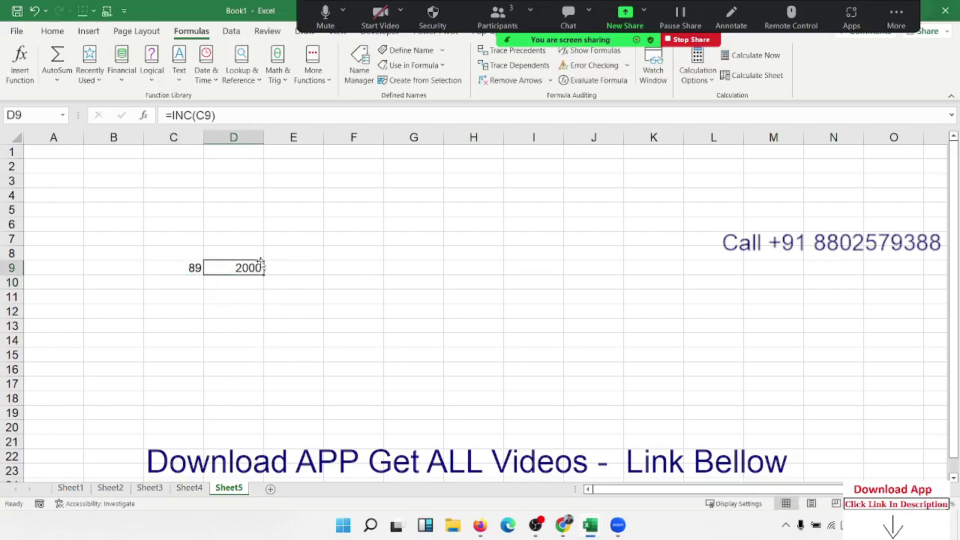
left_click(191, 488)
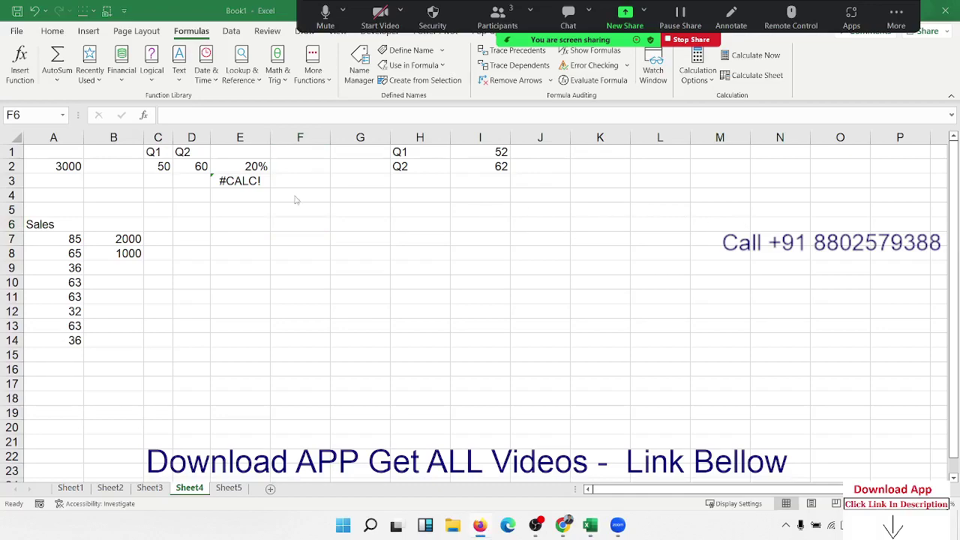
Step: Paste the note 'by updating the code once in the Name Manager' into E7
left_click(312, 223)
double_click(258, 239)
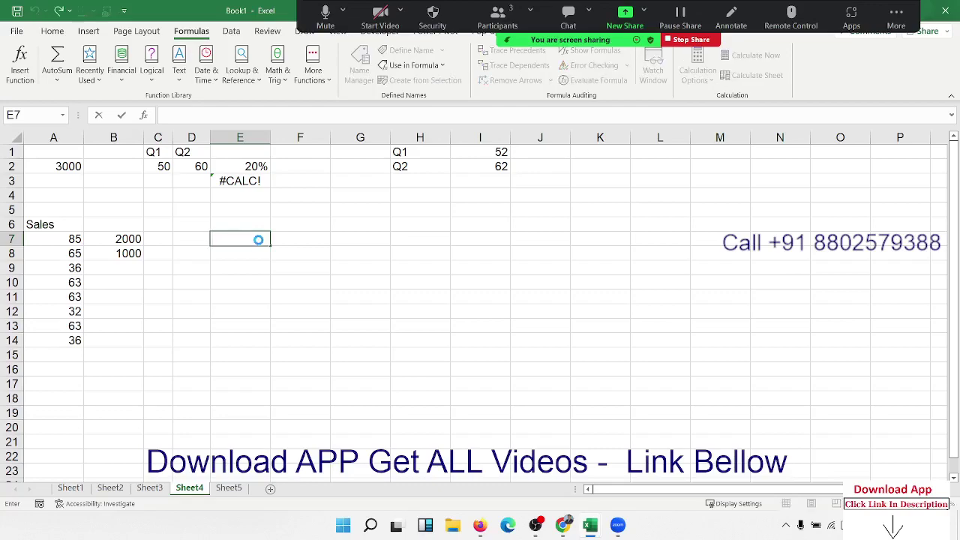
type("by updating the code once in the Name Manager")
key("Return")
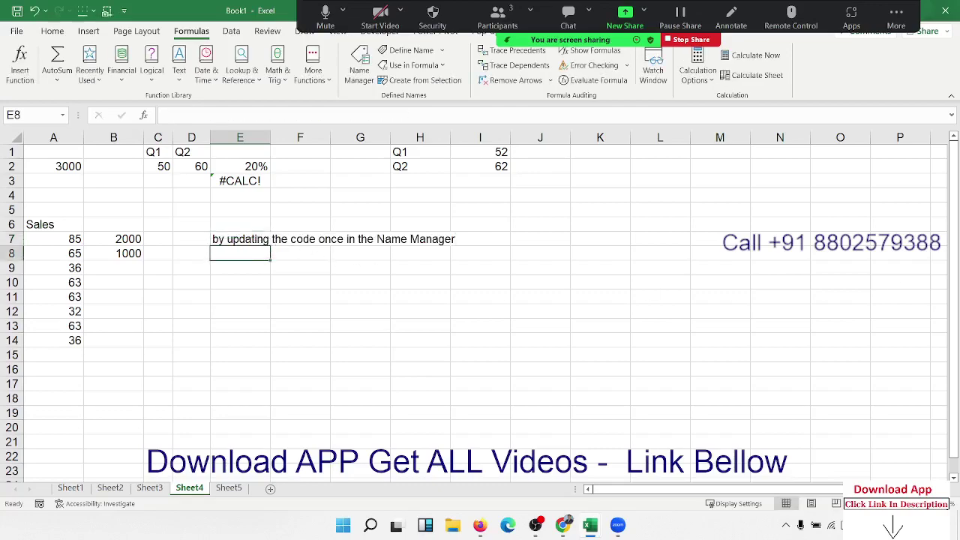
left_click(480, 525)
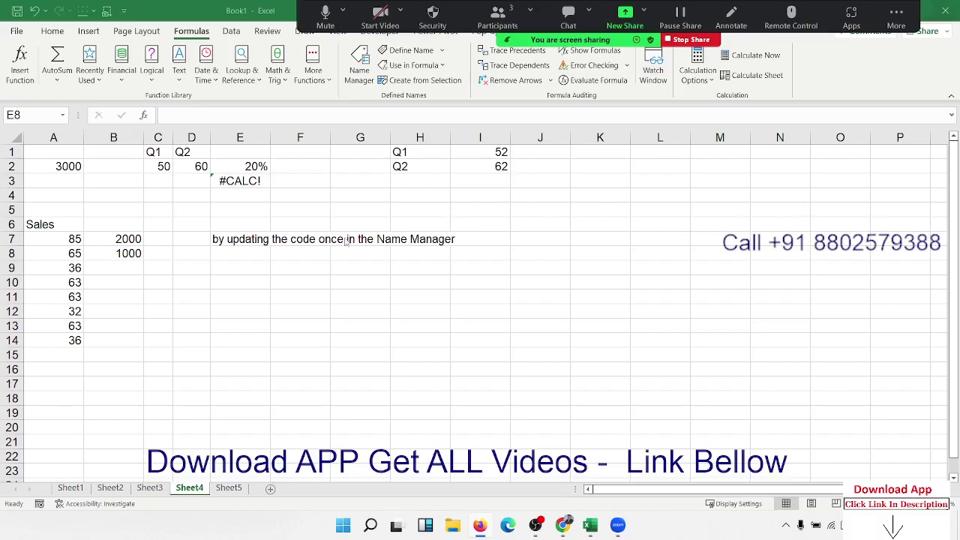
Step: Paste the word-count LAMBDA into E8 and apply it to (E7), giving 9 words
key("alt+Tab")
double_click(259, 254)
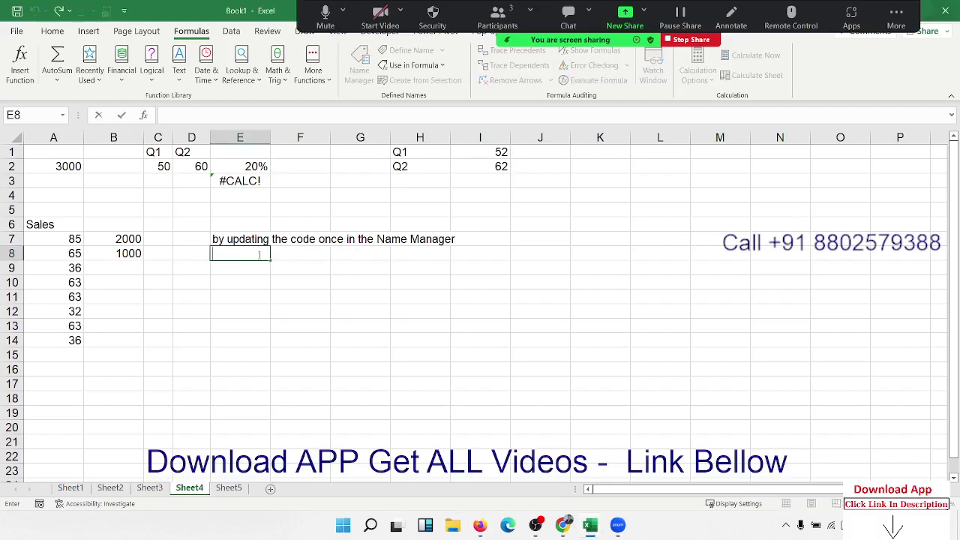
key("ctrl+v")
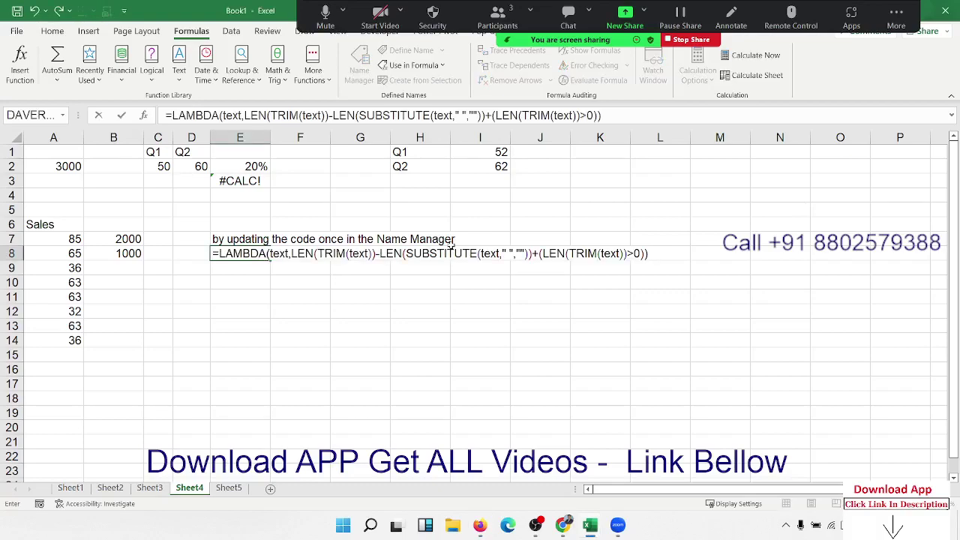
type("(")
left_click(238, 240)
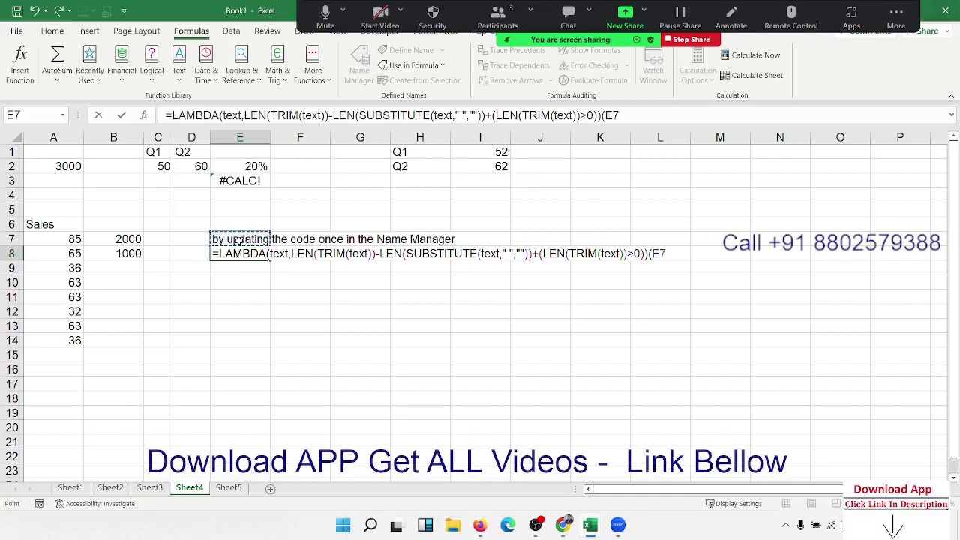
type(")")
key("Return")
key("Up")
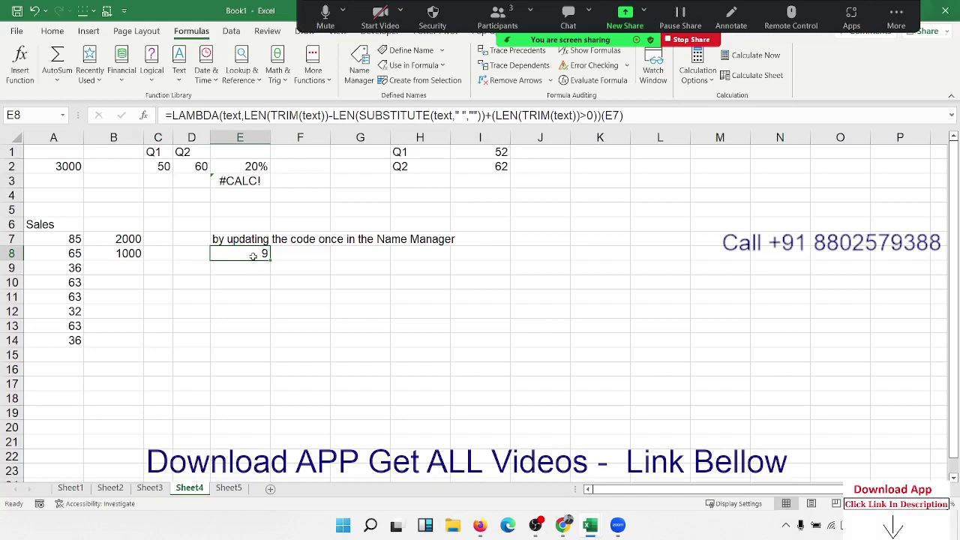
Step: Review E8's inline LAMBDA: its text parameter, TRIM, SUBSTITUTE of spaces, and non-blank check
double_click(253, 256)
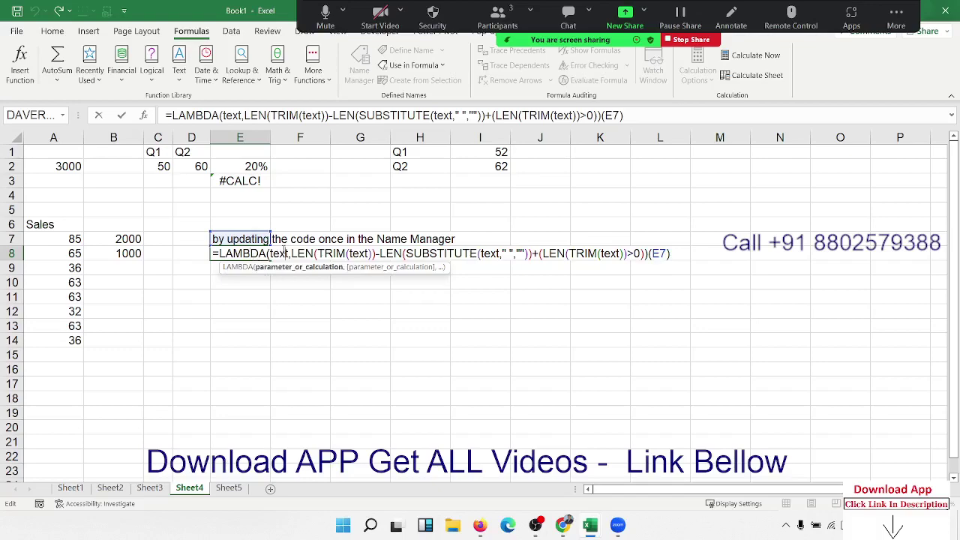
double_click(280, 253)
left_click(290, 253)
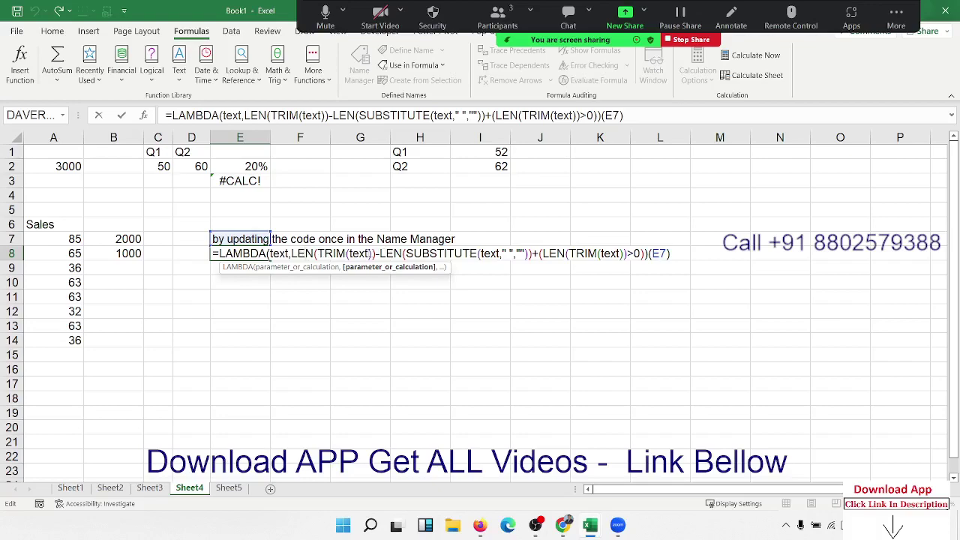
left_click(366, 253)
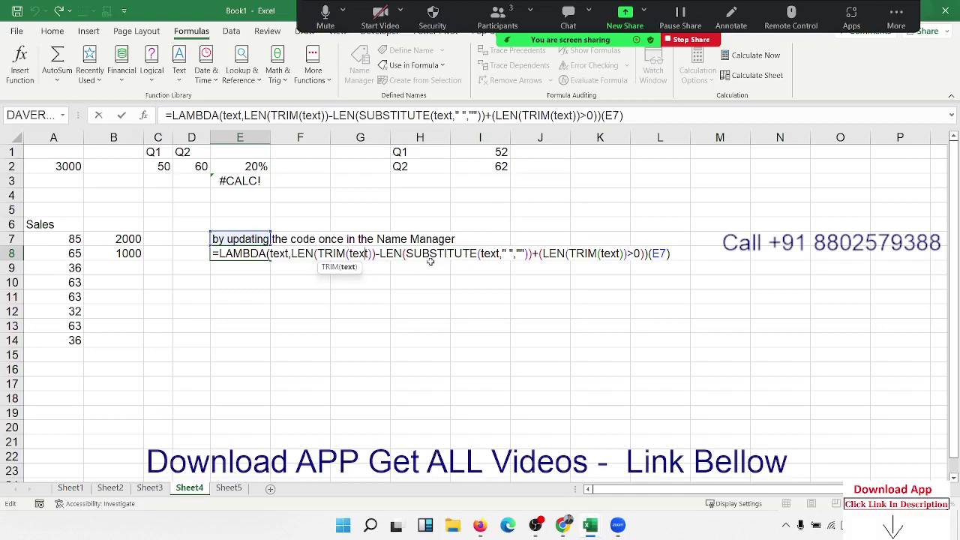
left_click_drag(406, 254, 470, 253)
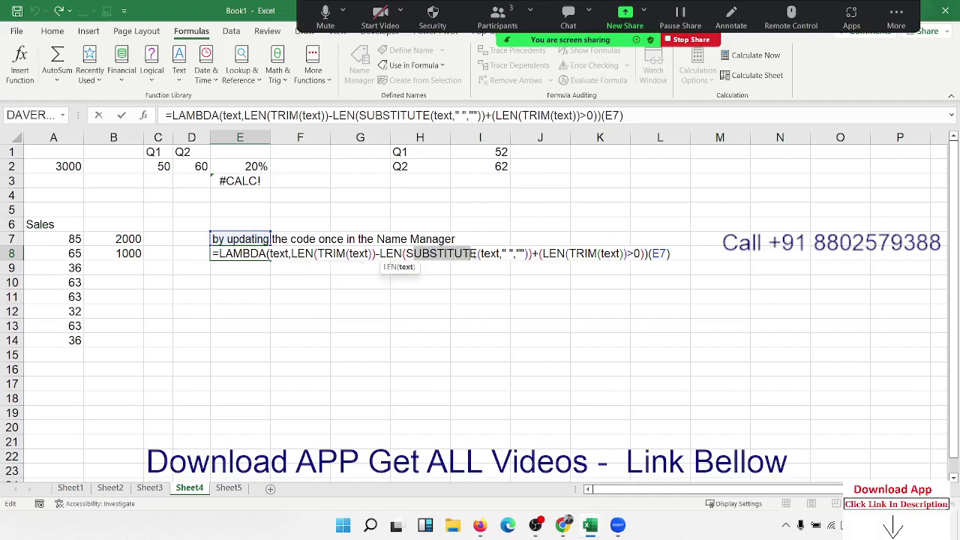
left_click(509, 253)
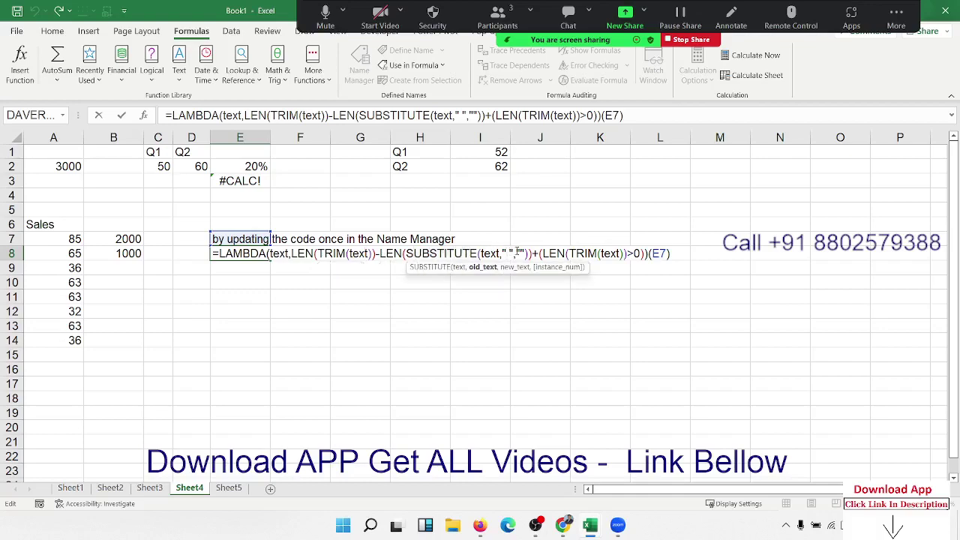
left_click(516, 253)
left_click(537, 253)
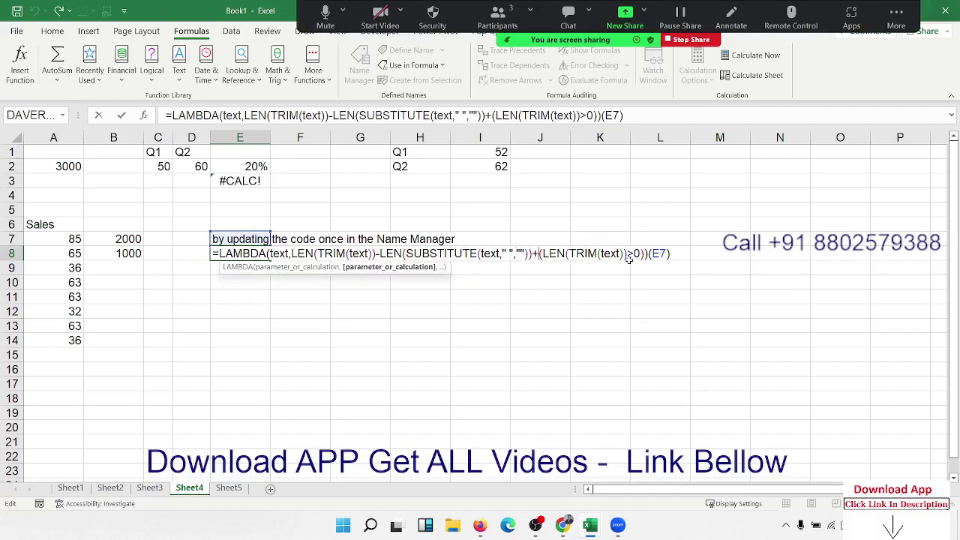
left_click(647, 255)
left_click(649, 253)
key("Return")
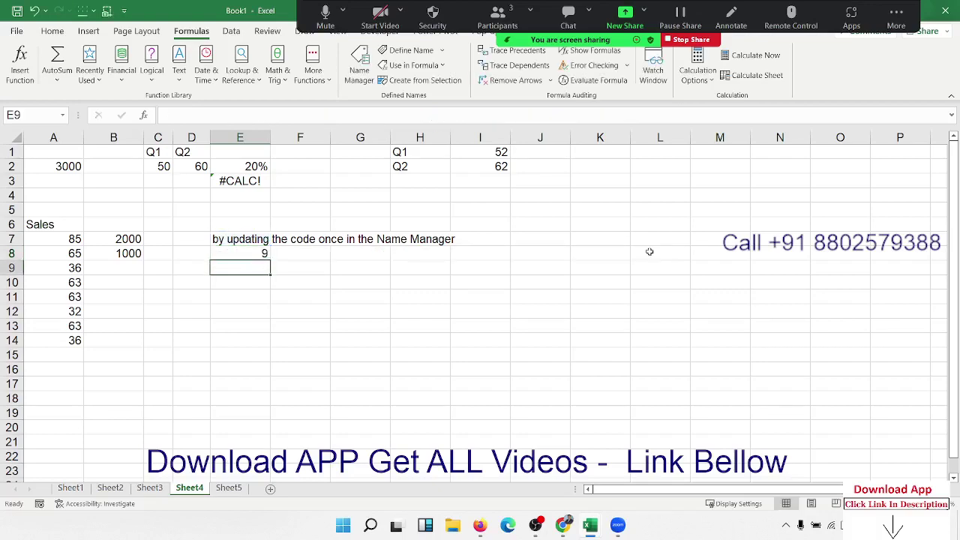
key("Up")
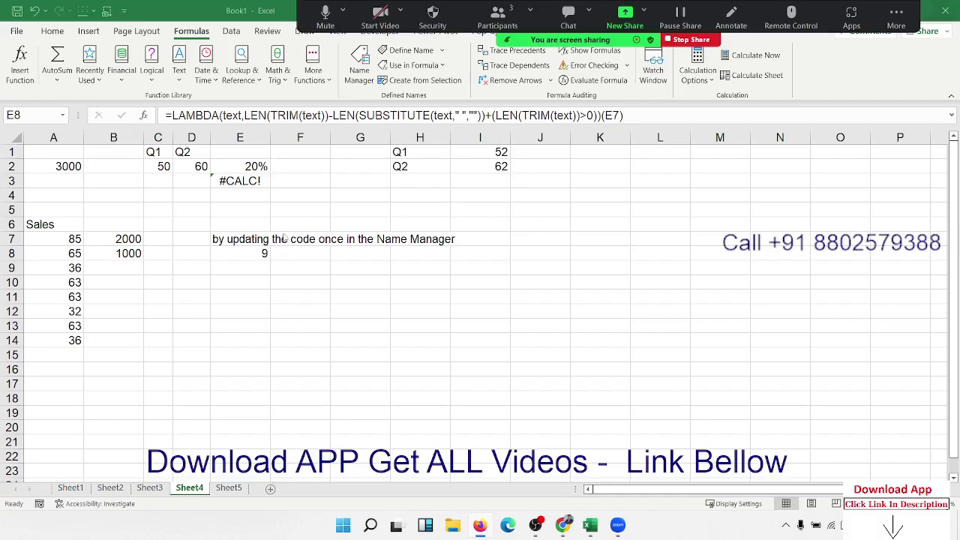
Step: Start a LET formula in B9 binding x to A9's Sales value
left_click(138, 266)
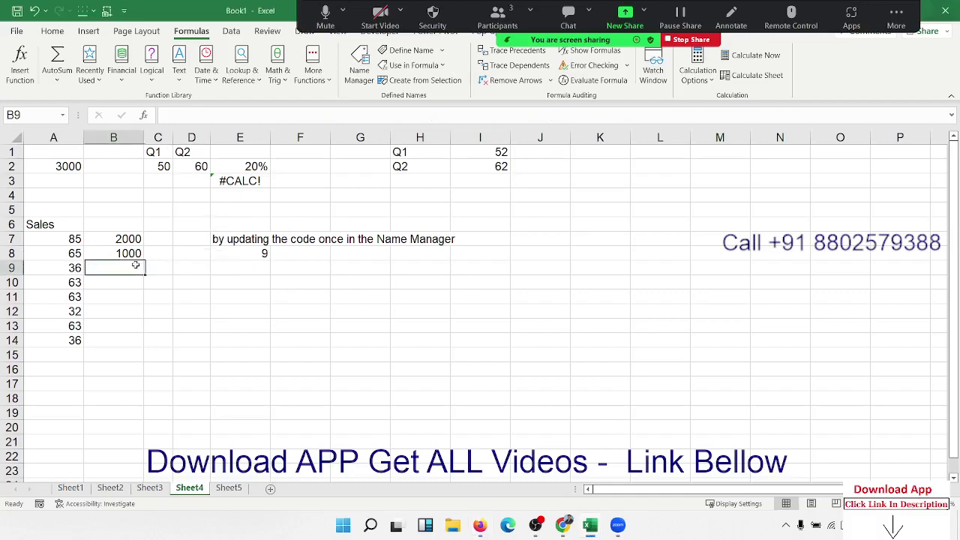
type("=")
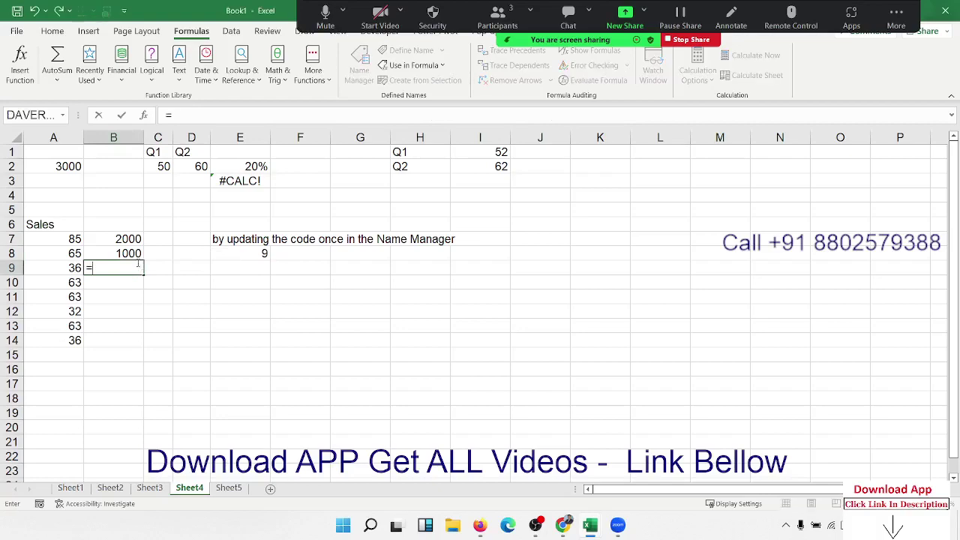
type("le")
key("Down")
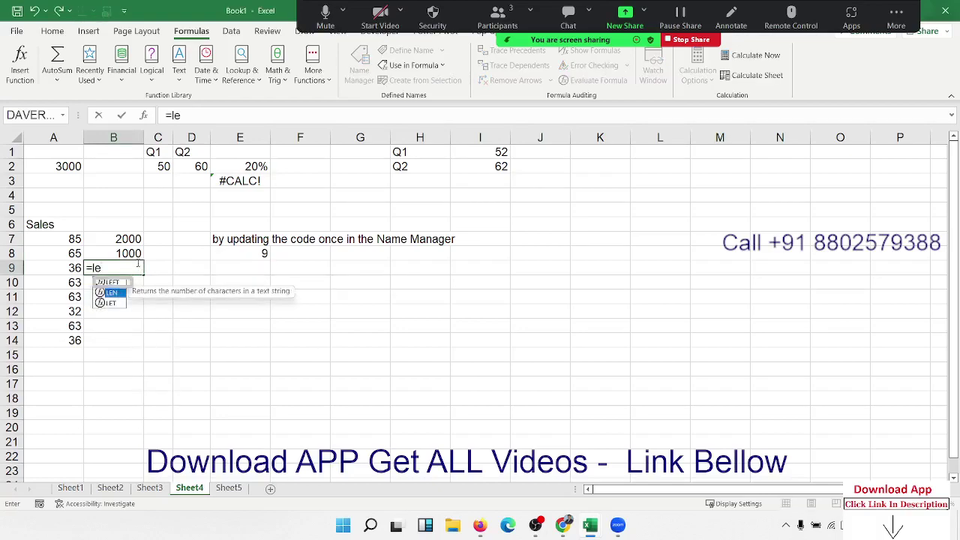
key("Tab")
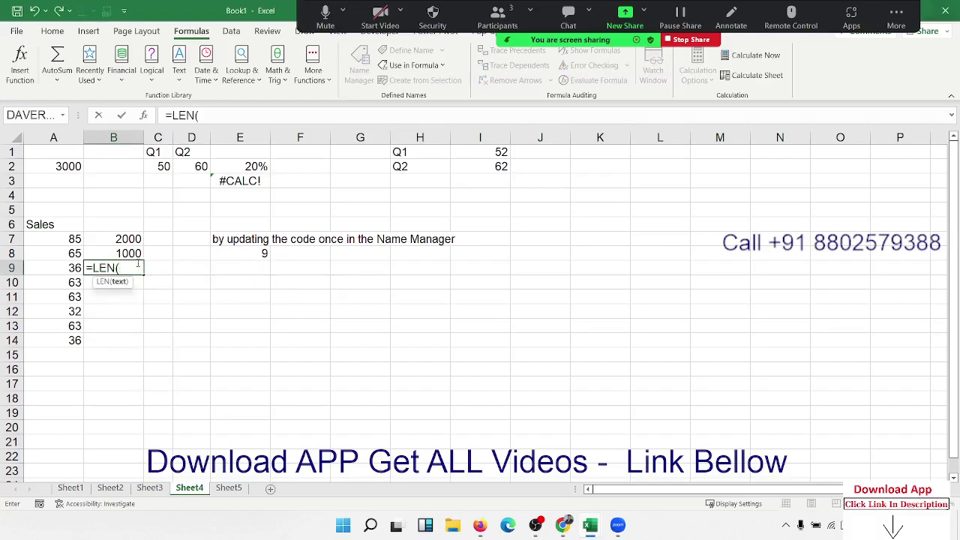
type("x")
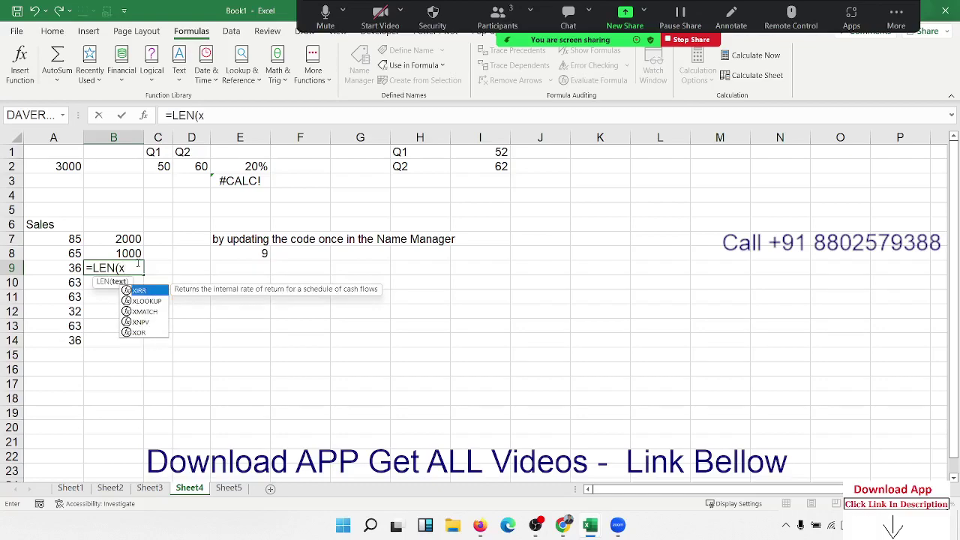
key("BackSpace")
key("BackSpace")
key("BackSpace")
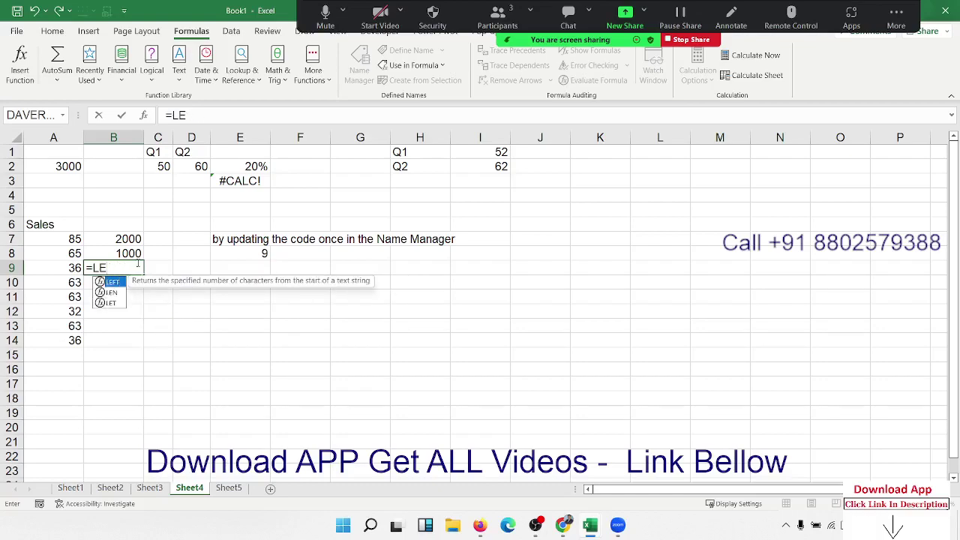
type("t")
key("Tab")
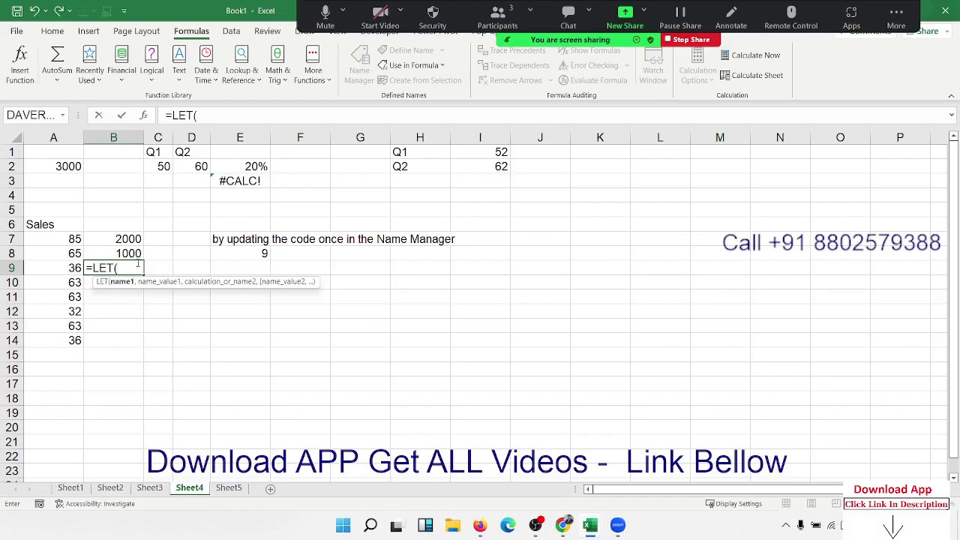
type("x,")
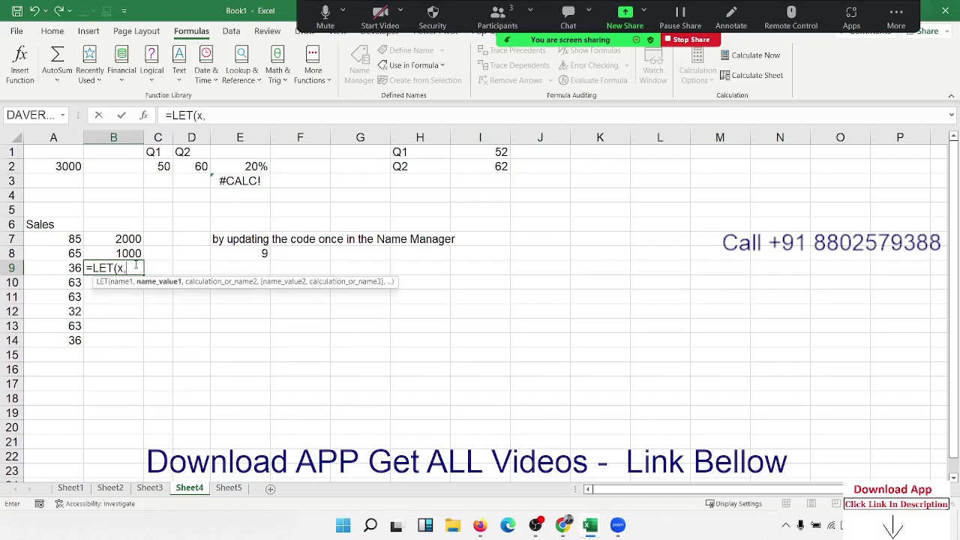
left_click(77, 266)
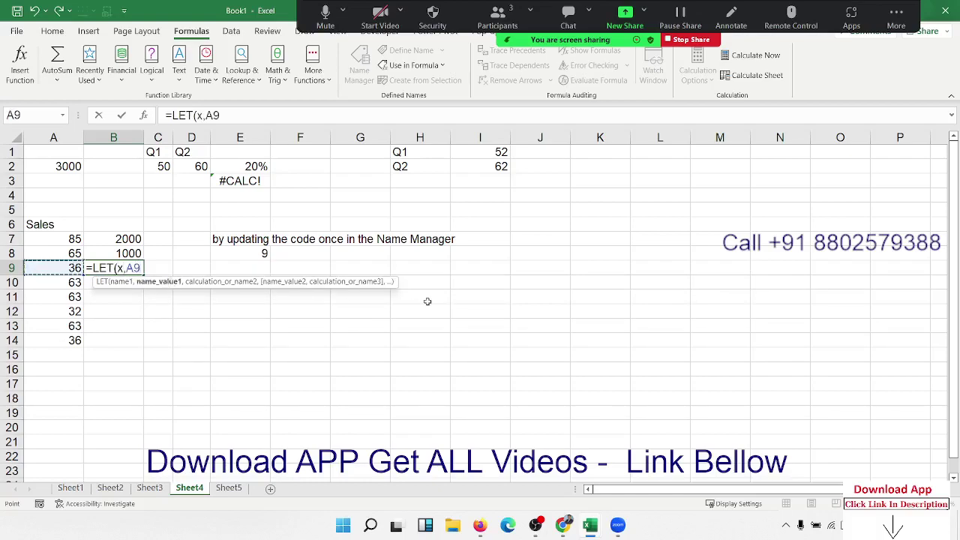
Step: Complete it as =LET(x,A9,IF(x<=40,1000)), returning 1000 for 36 sales
type(",")
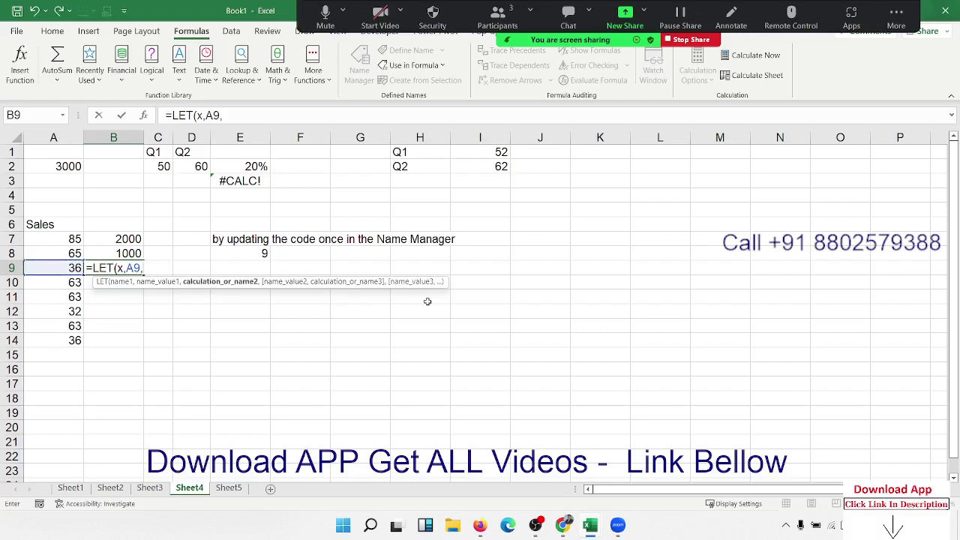
type("IF(")
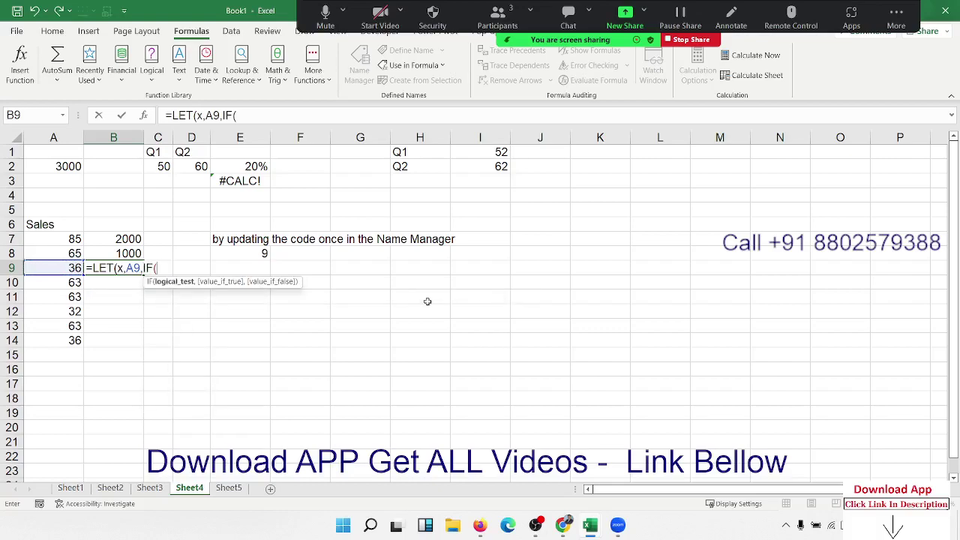
type("<=")
type("40")
key("BackSpace")
key("BackSpace")
key("BackSpace")
key("BackSpace")
type("s")
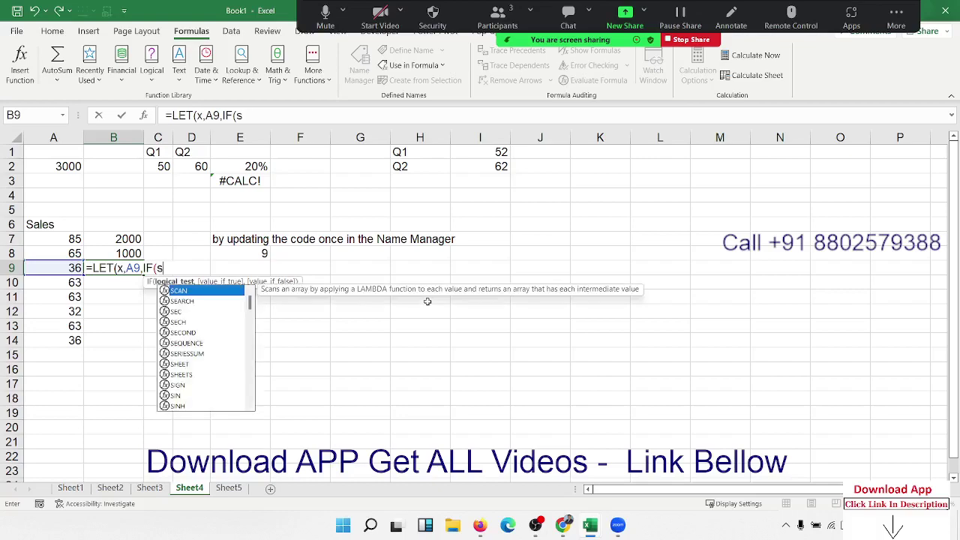
key("BackSpace")
type("x")
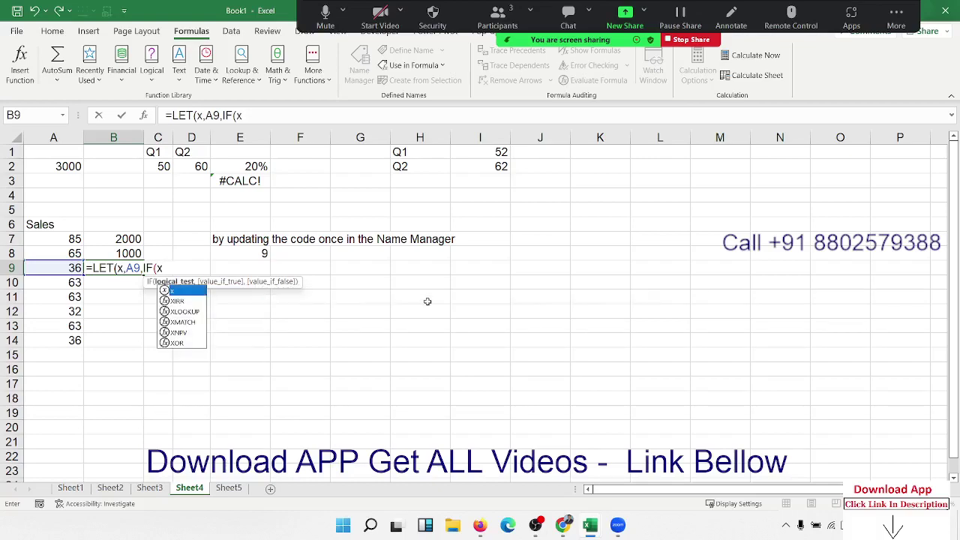
type("<=")
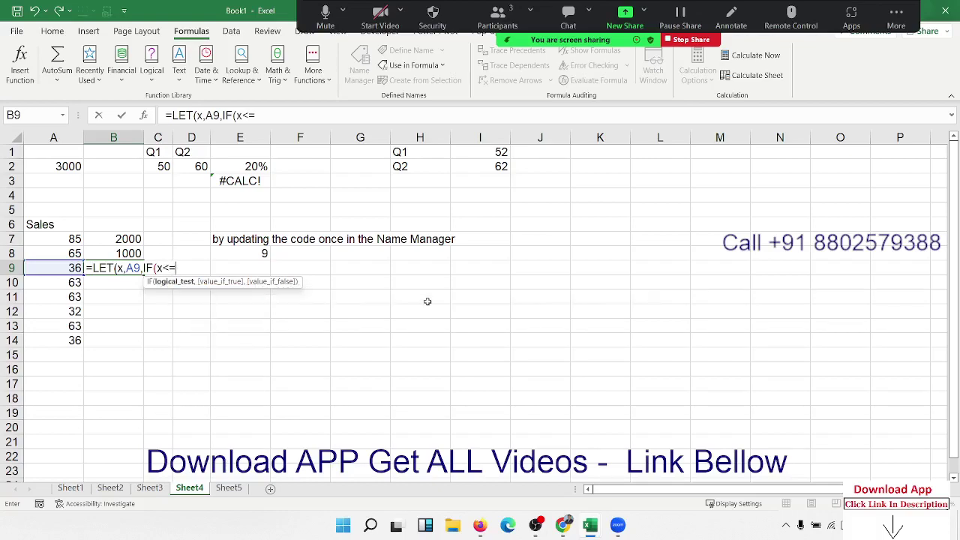
type("40")
type(",1000")
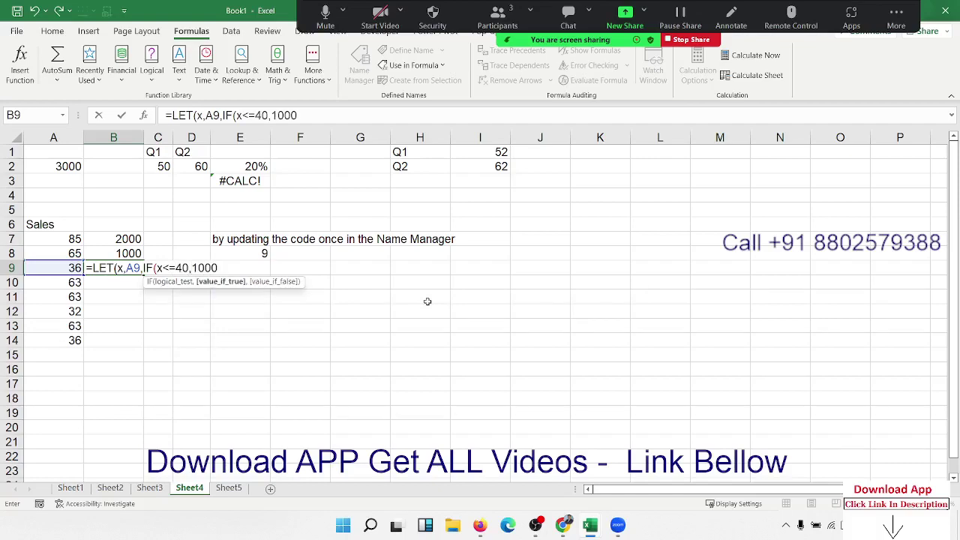
key("Return")
key("Return")
type(")")
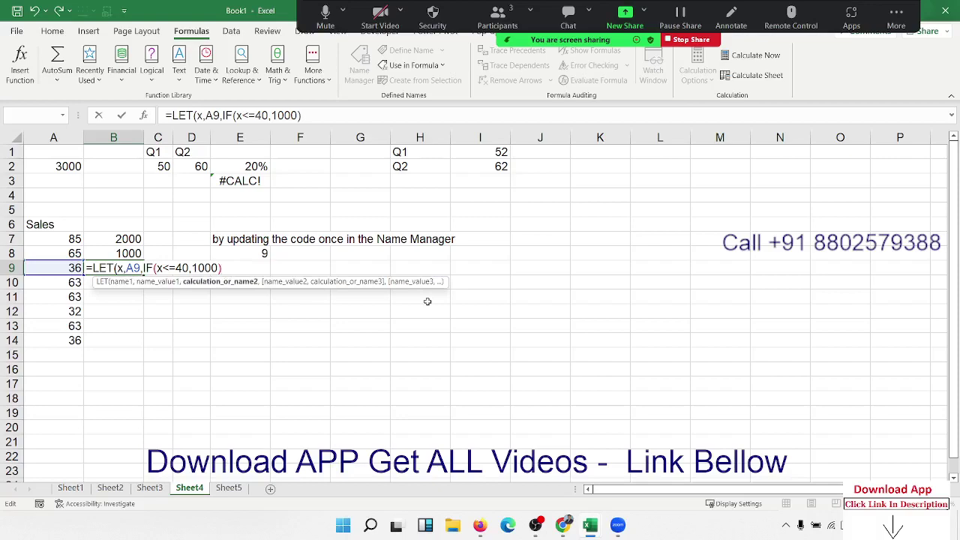
type(")")
key("Return")
Step: Reopen B9's =LET(x,A9,IF(x<=40,1000)) formula to review its parts
key("Up")
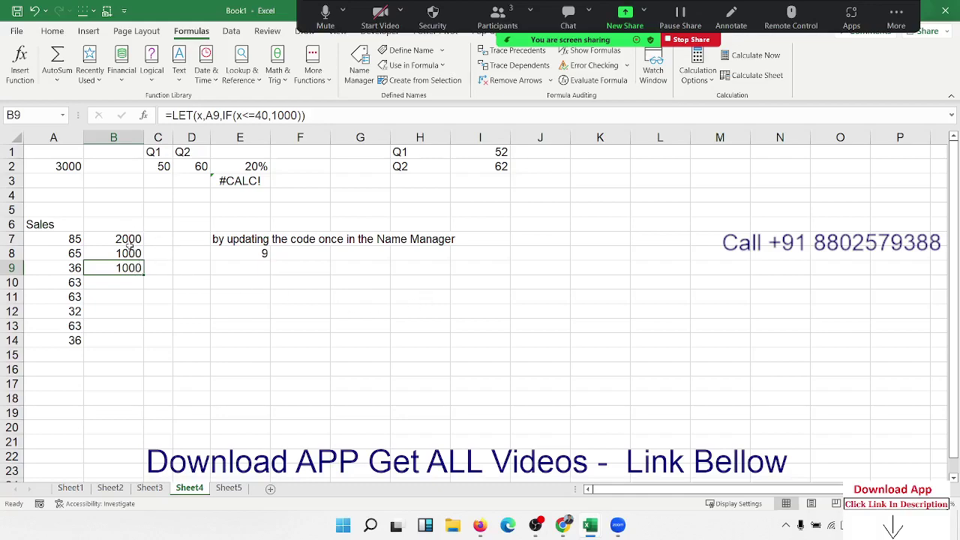
double_click(121, 239)
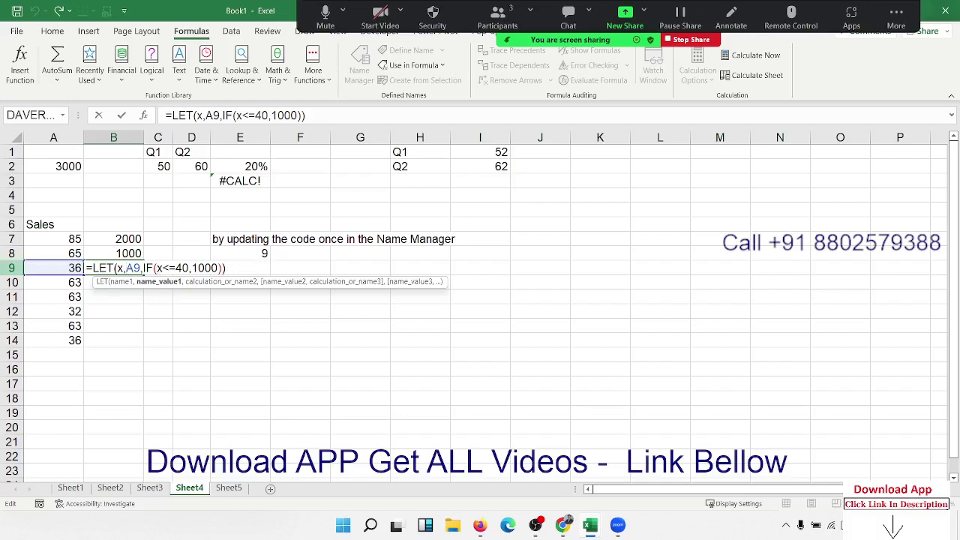
left_click(118, 268)
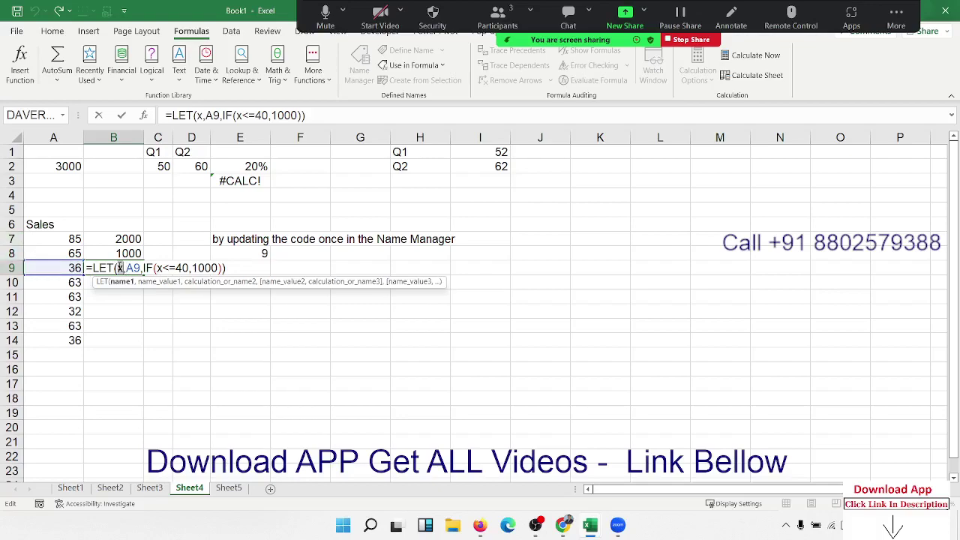
left_click_drag(125, 268, 279, 293)
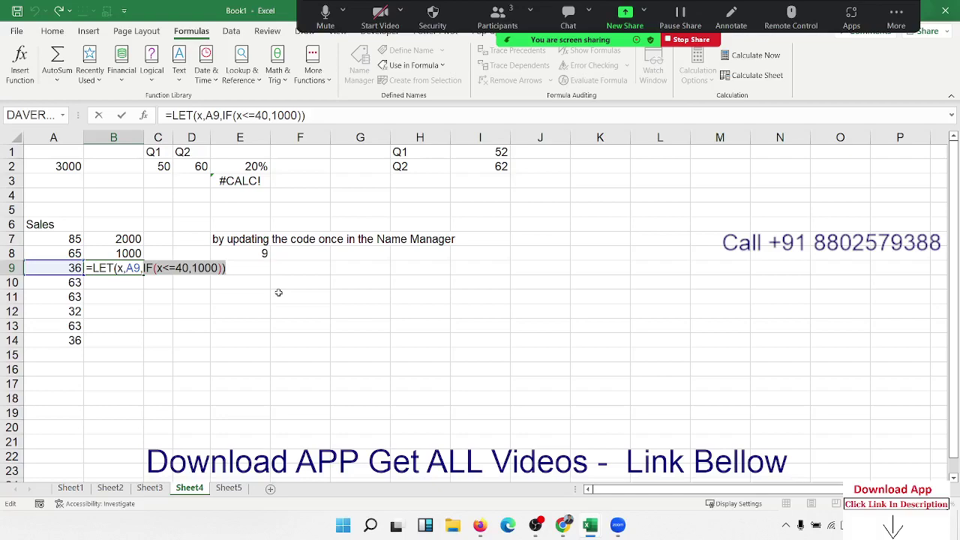
key("ctrl+Return")
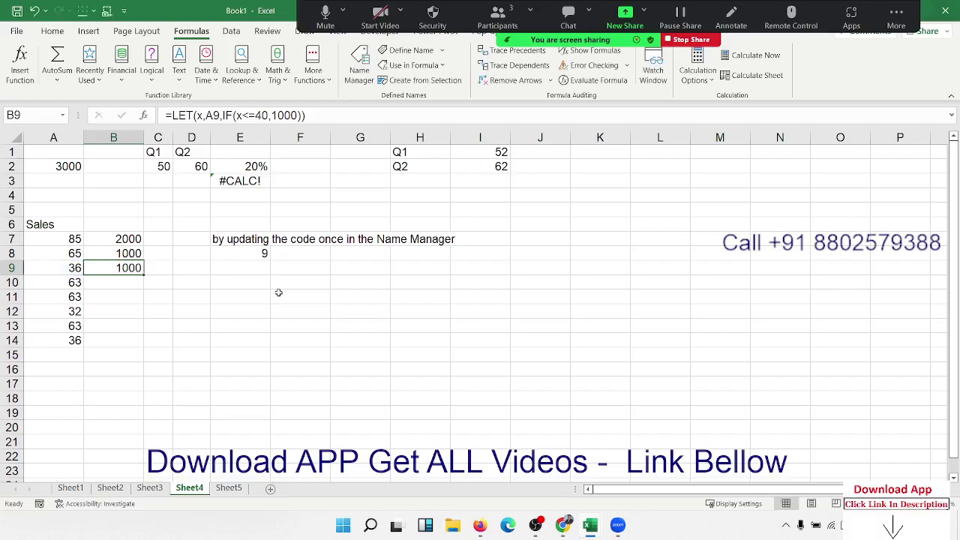